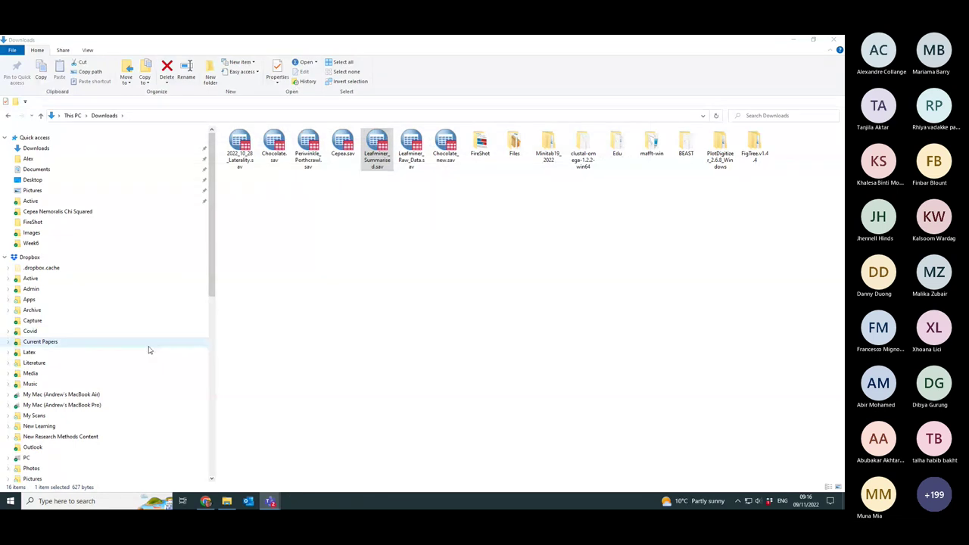
Open the Leafminer_Summarised.sav data file from the Downloads folder in SPSS and reposition its window
double_click(376, 143)
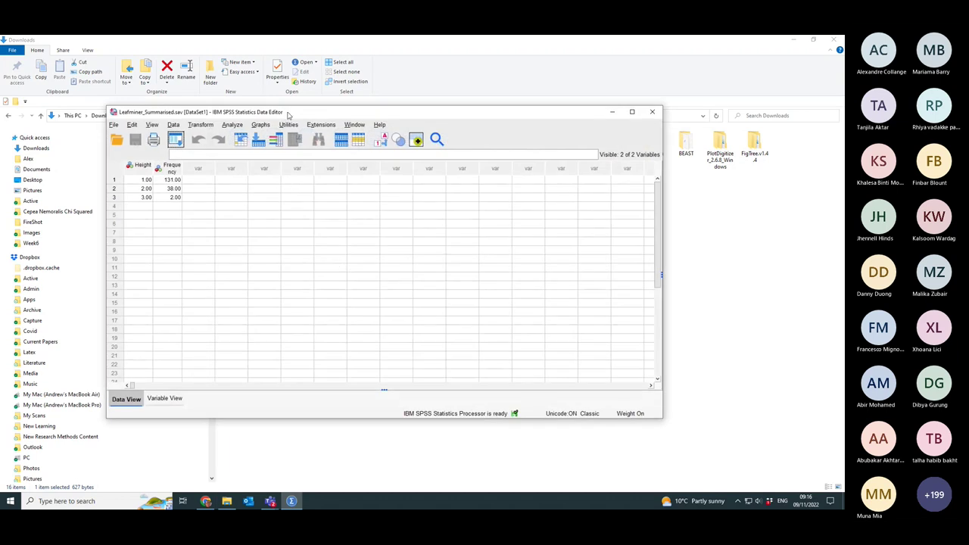
left_click_drag(289, 115, 373, 128)
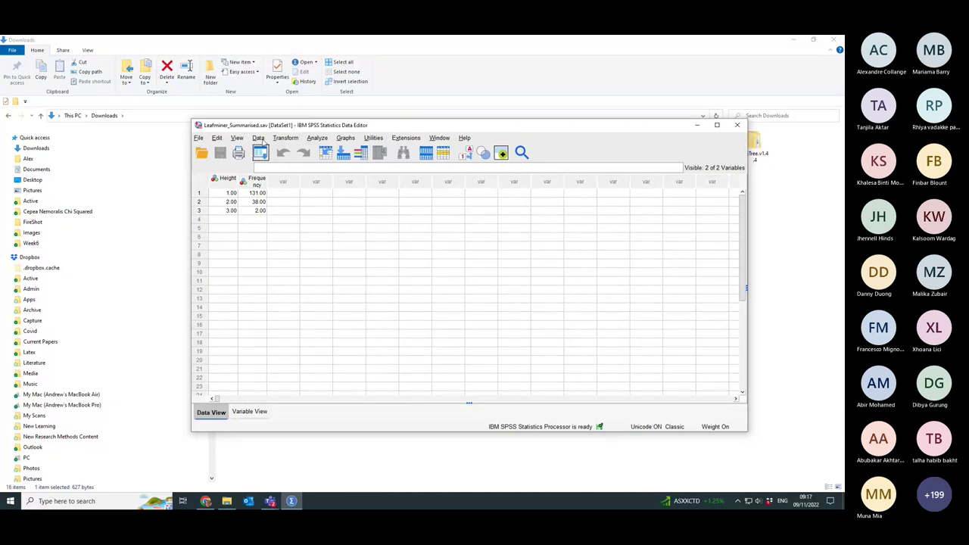
left_click_drag(258, 127, 250, 127)
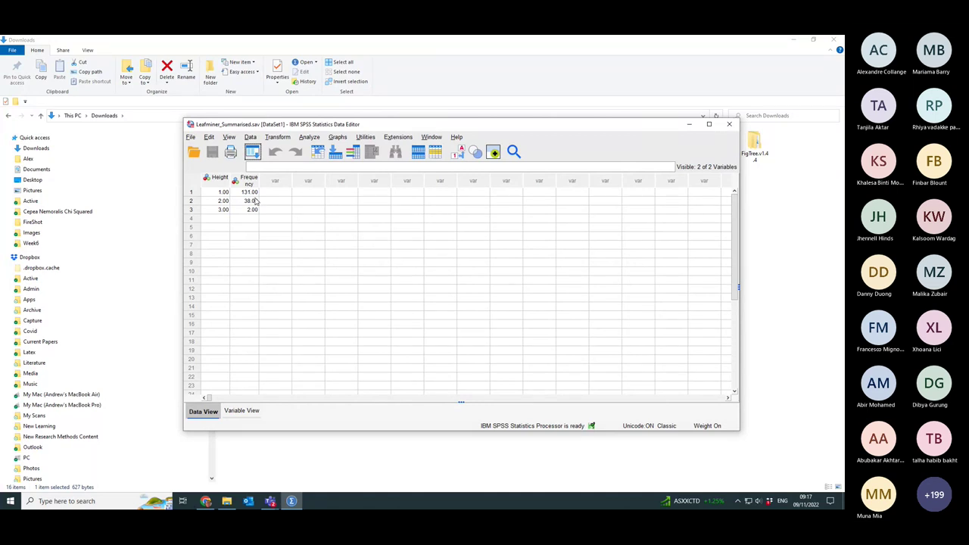
Review the value labels defined for the Height variable, then return to the summarised data values
left_click(241, 410)
left_click(392, 167)
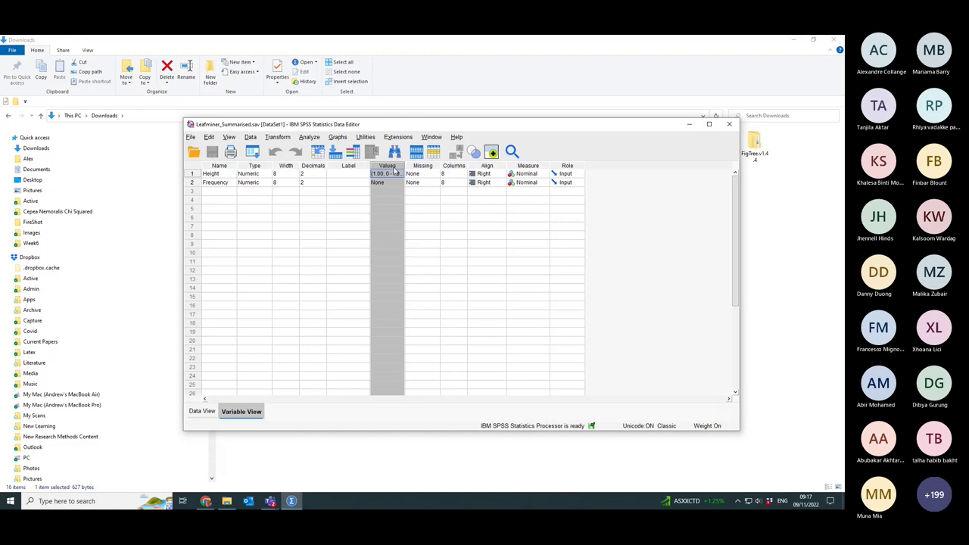
left_click(394, 174)
left_click(393, 174)
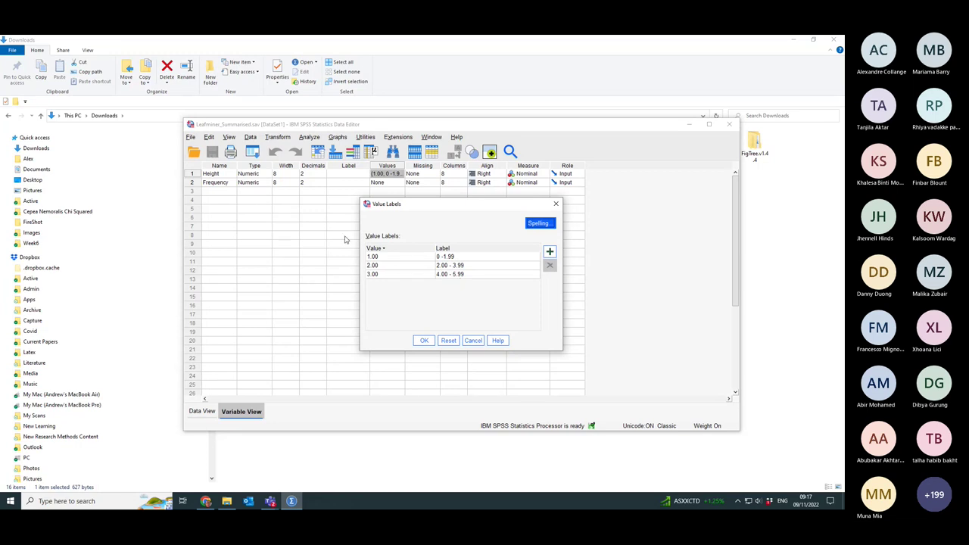
left_click(424, 340)
left_click(202, 411)
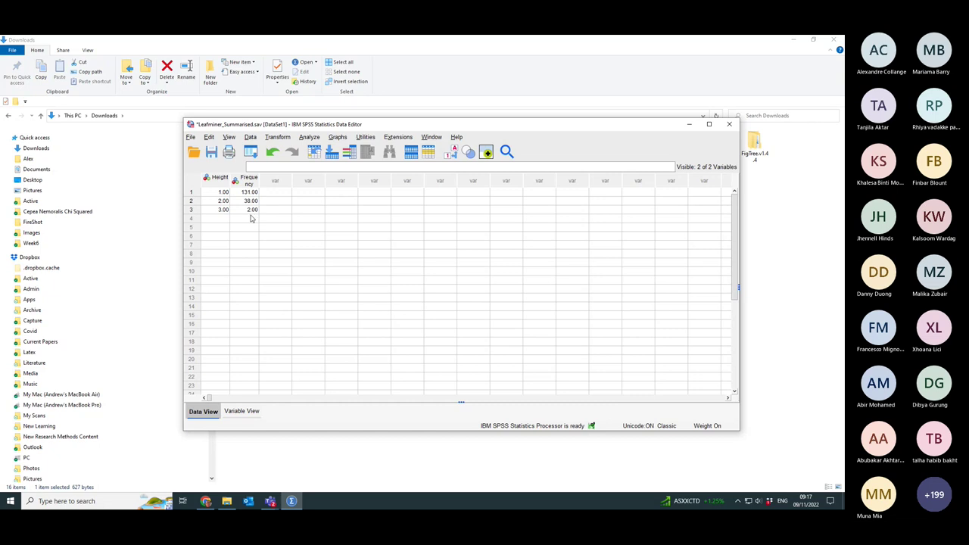
Uncover the Downloads folder, open Leafminer_Raw_Data.sav and look through its Height column to the last case
left_click_drag(276, 128, 216, 176)
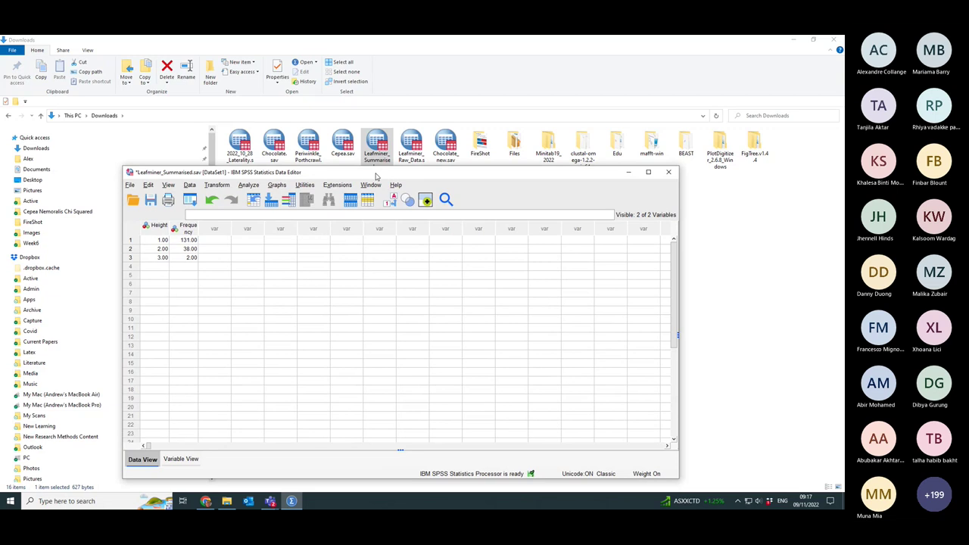
left_click_drag(374, 173, 369, 180)
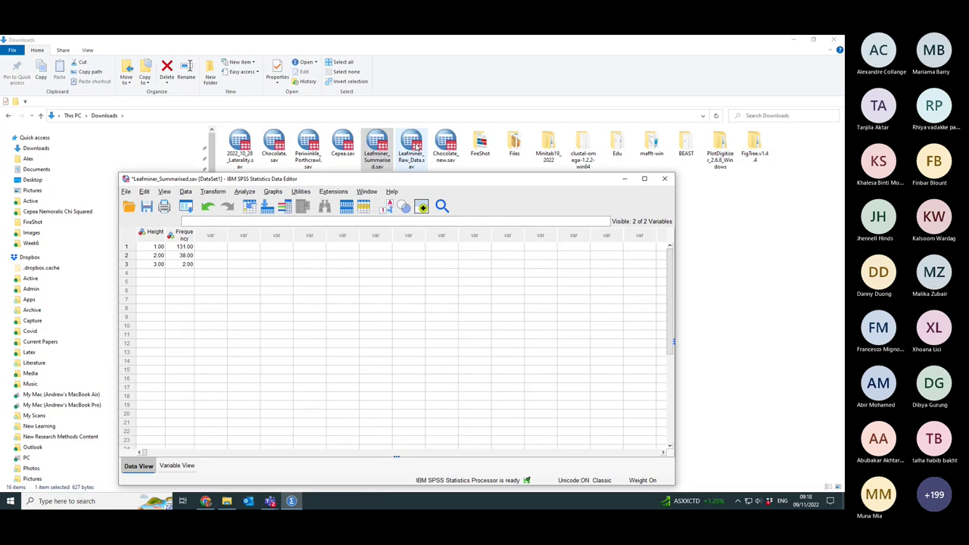
double_click(416, 146)
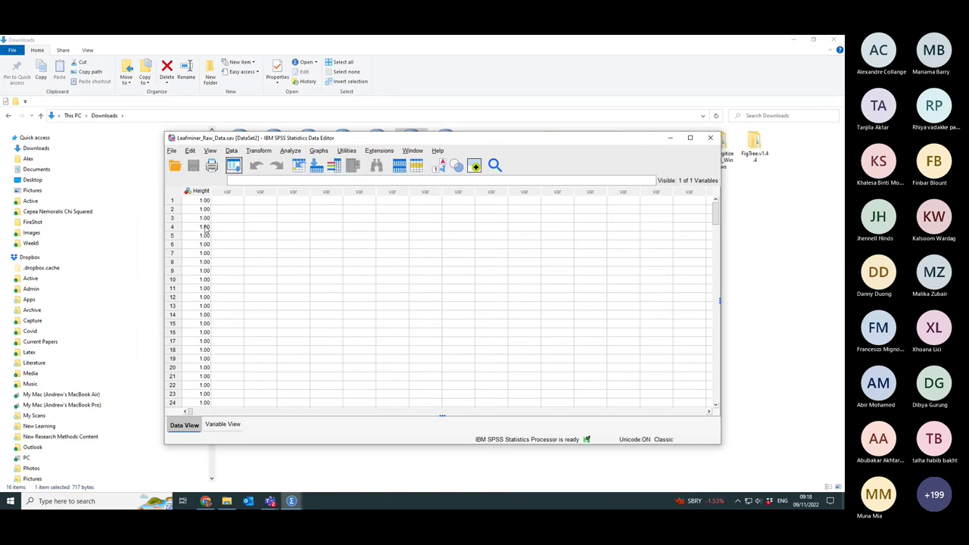
scroll(204, 227, "down", 20)
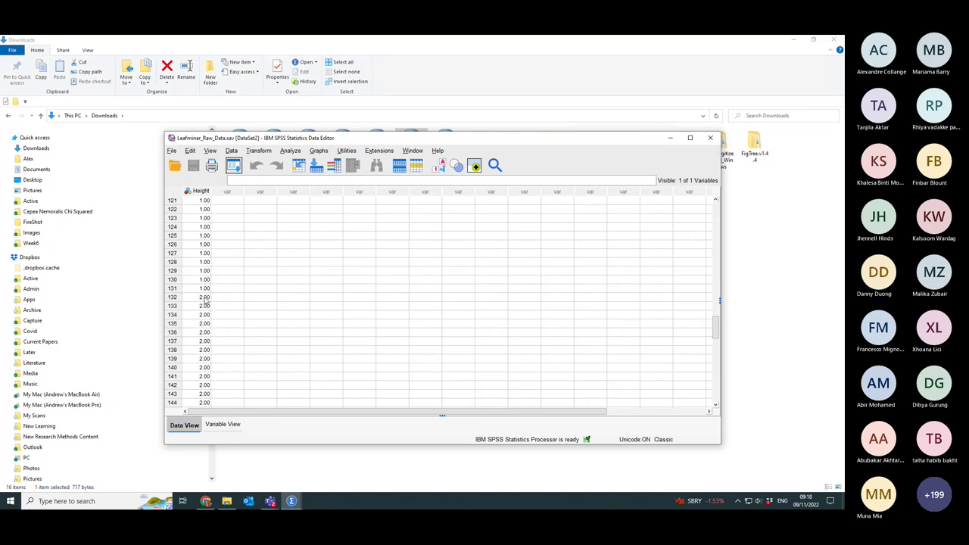
scroll(210, 318, "down", 10)
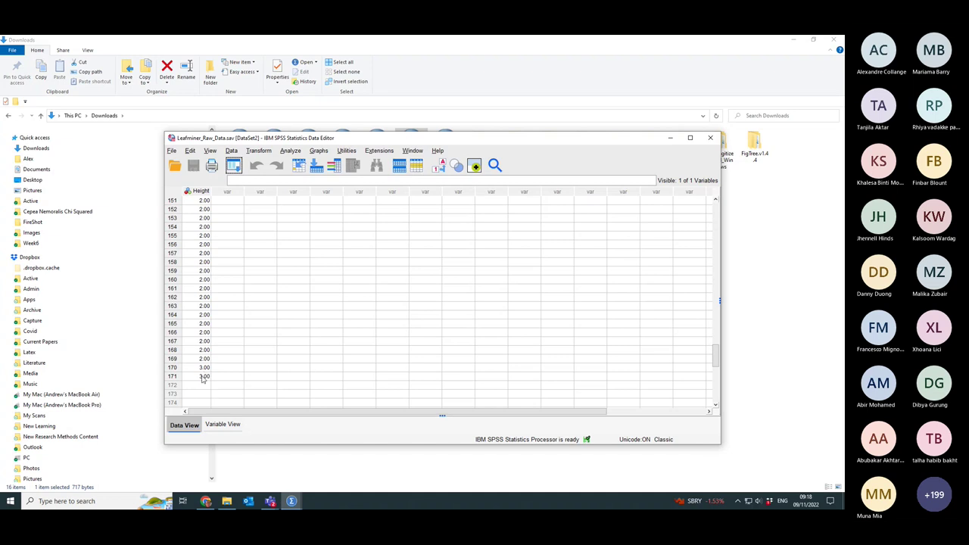
Run a Frequencies analysis on Height with frequency tables displayed, then minimise the output window
left_click(289, 150)
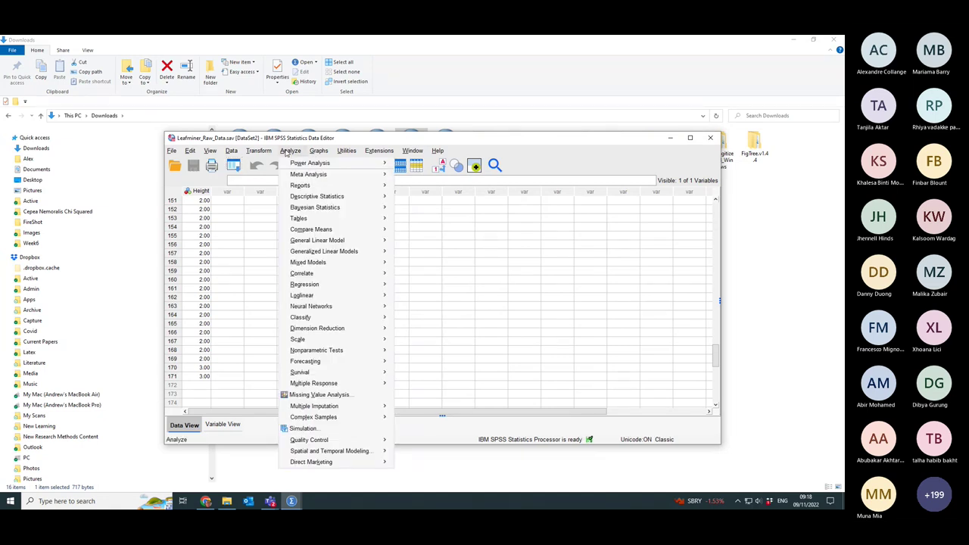
mouse_move(322, 196)
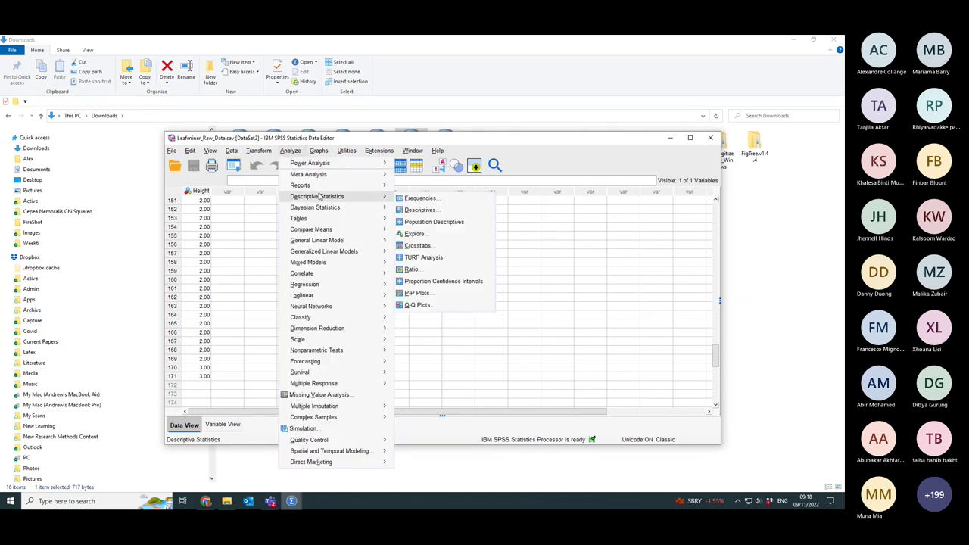
left_click(417, 197)
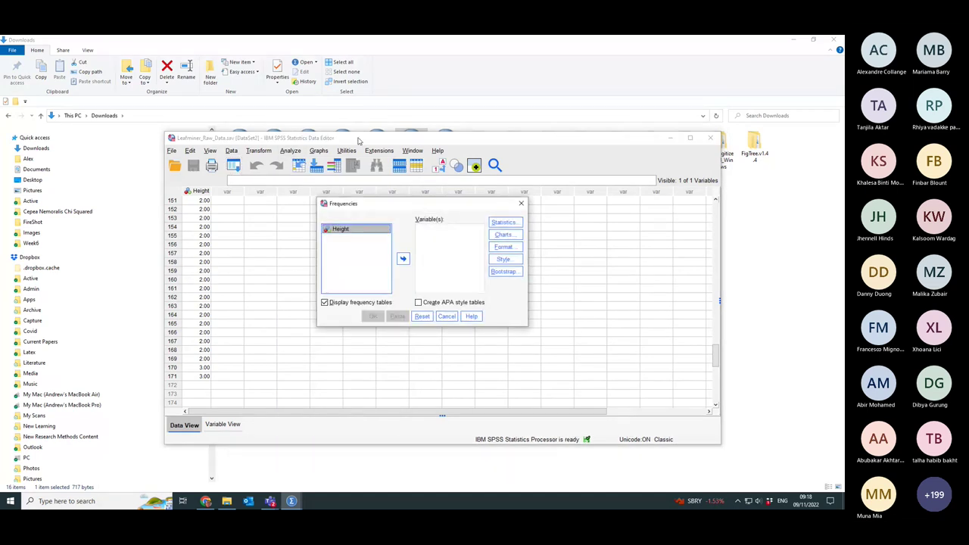
left_click(402, 258)
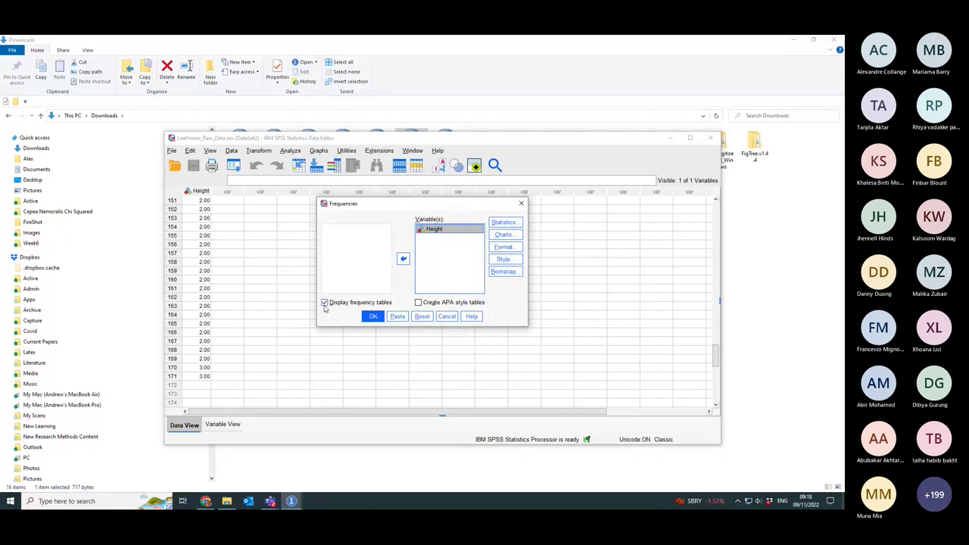
left_click(372, 317)
left_click(405, 214)
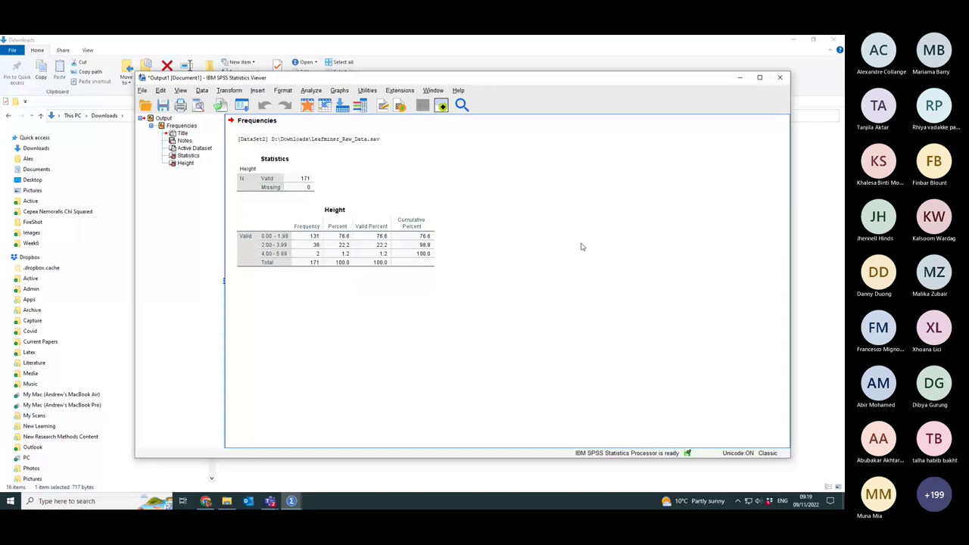
left_click(740, 79)
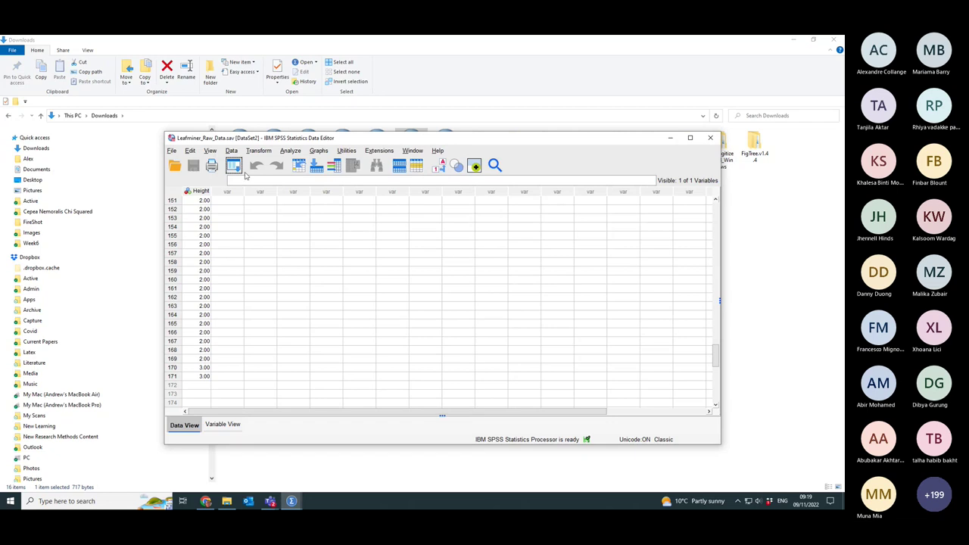
Arrange the Leafminer_Raw_Data and Leafminer_Summarised data windows so that both can be seen together
left_click_drag(245, 138, 200, 114)
left_click(291, 501)
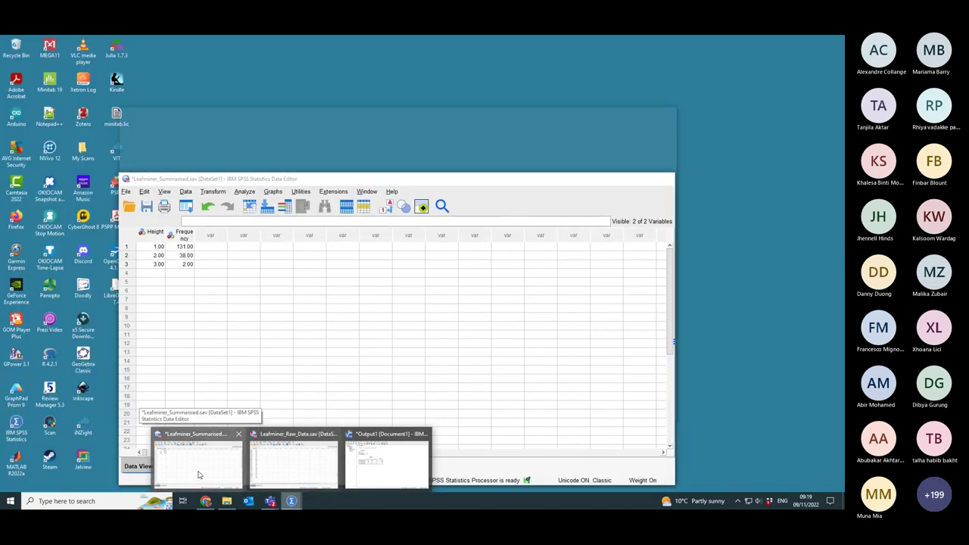
left_click(198, 475)
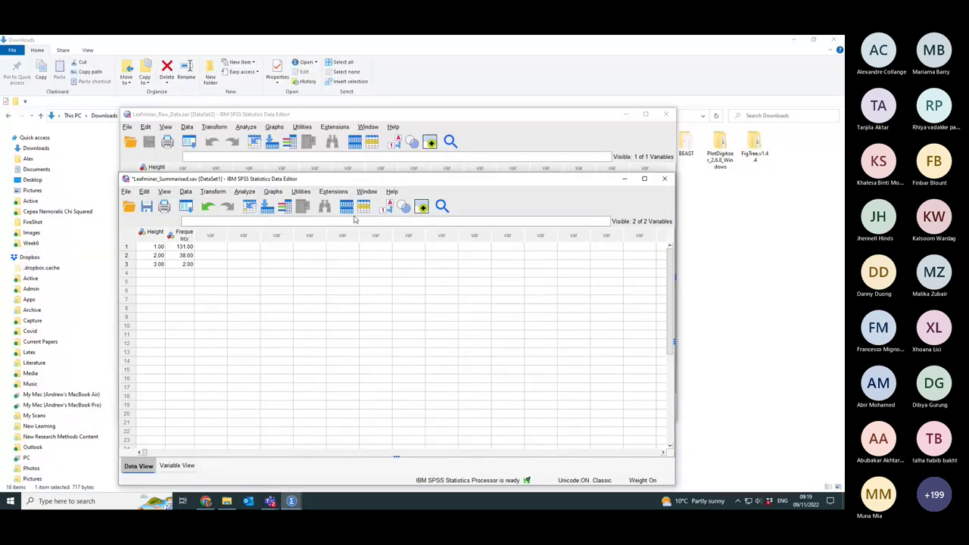
left_click_drag(331, 182, 344, 140)
left_click_drag(395, 207, 402, 189)
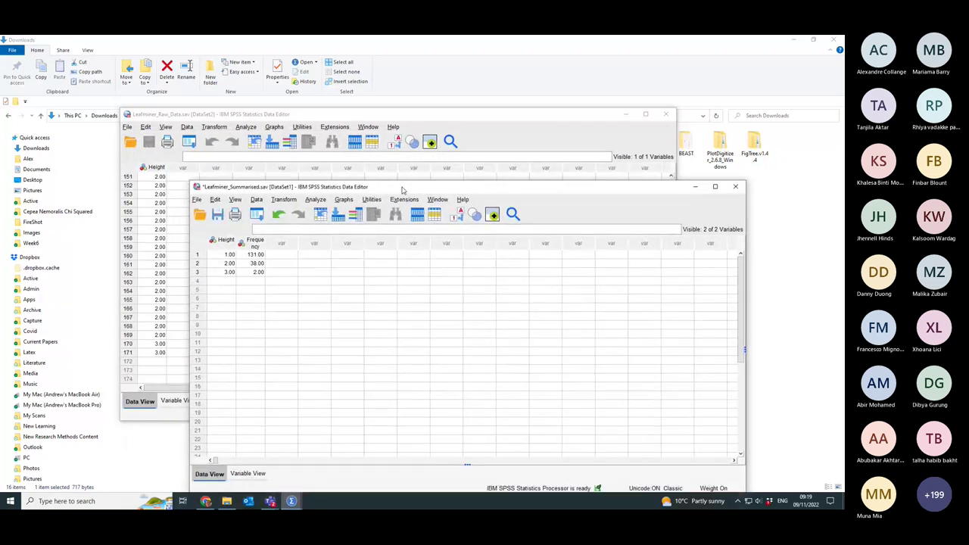
Bring the Leafminer_Raw_Data window to the front and examine the Height codes across all its cases
left_click(292, 116)
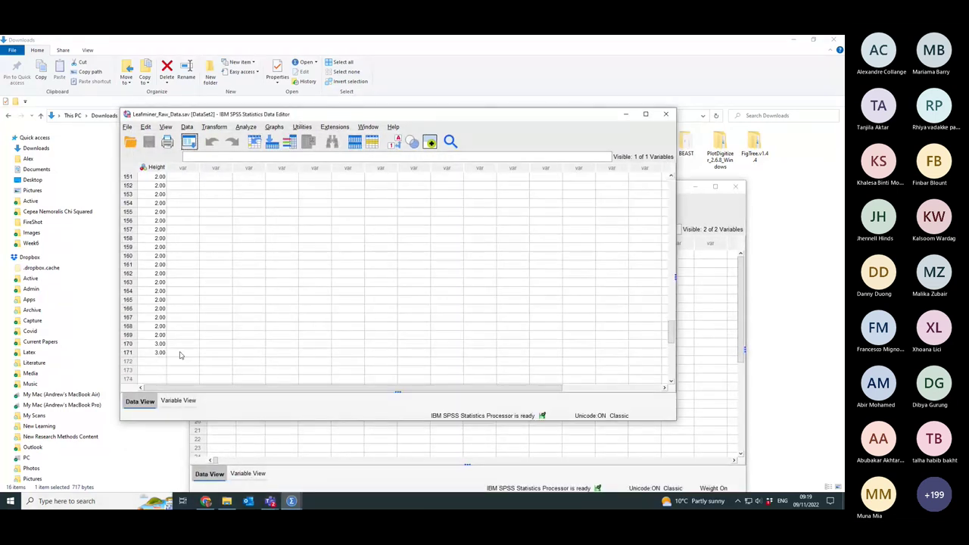
scroll(160, 342, "up", 10)
scroll(161, 337, "up", 20)
scroll(161, 336, "down", 10)
scroll(161, 331, "down", 15)
scroll(163, 329, "down", 12)
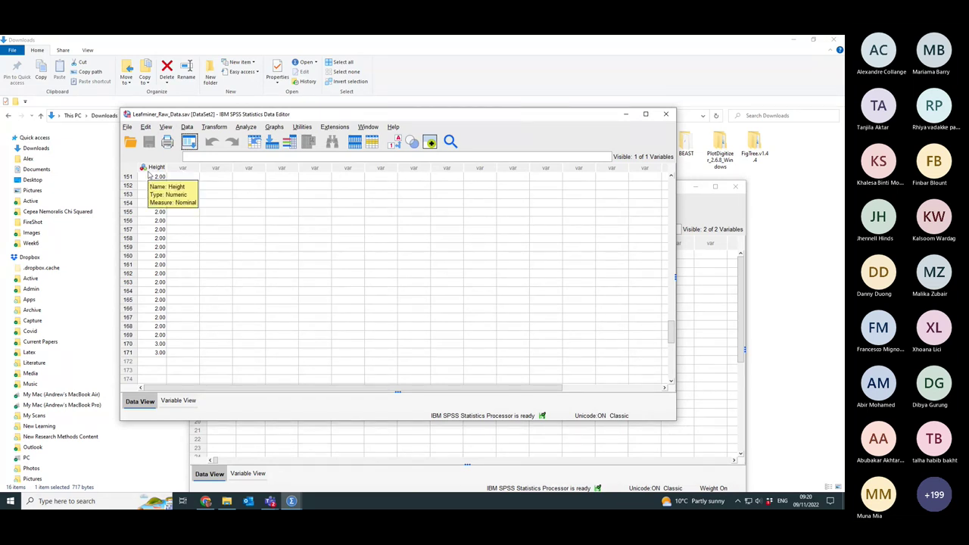
Run a one-sample nonparametric test on Height using predefined roles, with tests chosen automatically based on the data
left_click(245, 127)
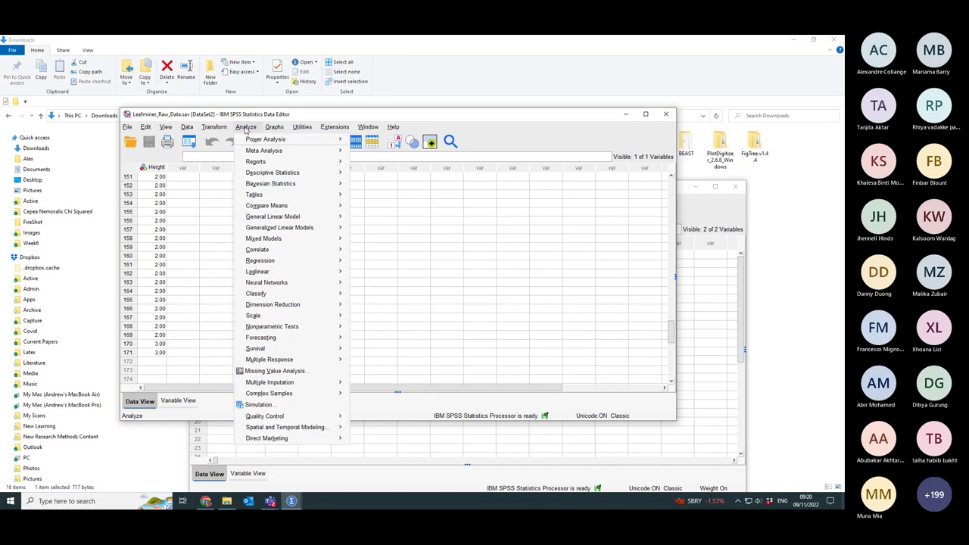
mouse_move(299, 146)
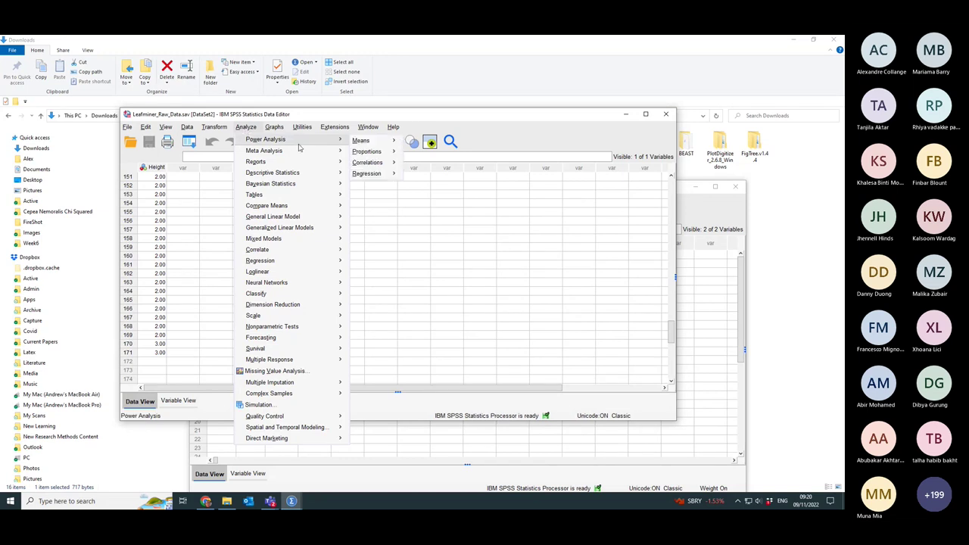
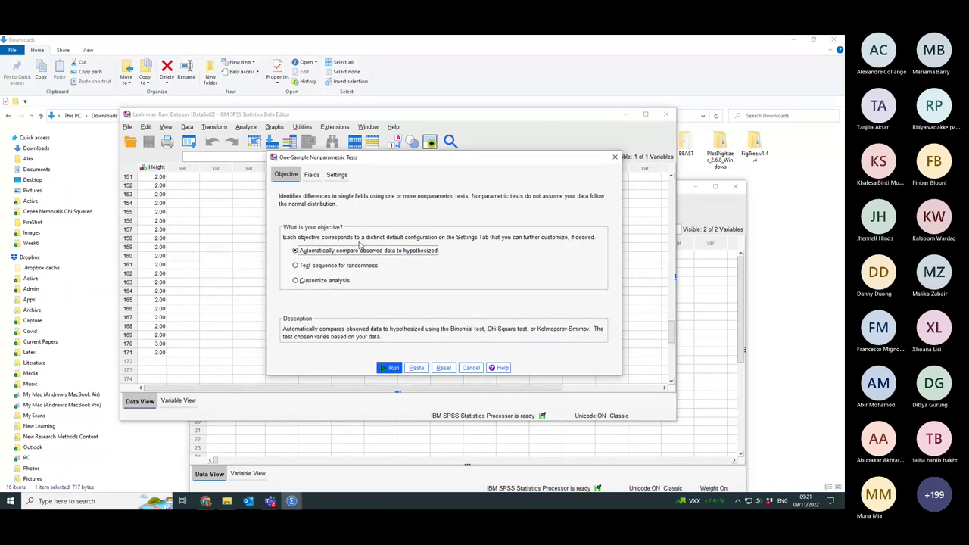
left_click(312, 175)
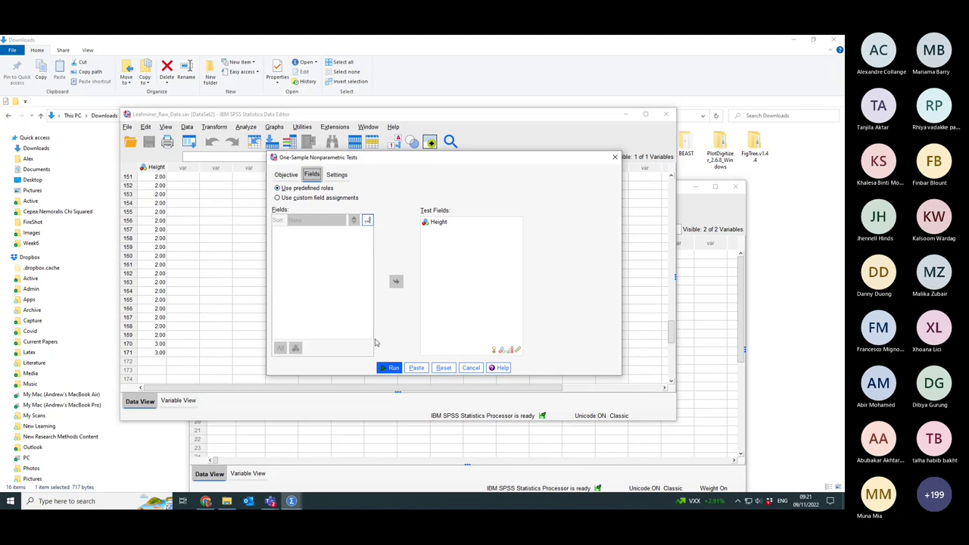
left_click(335, 175)
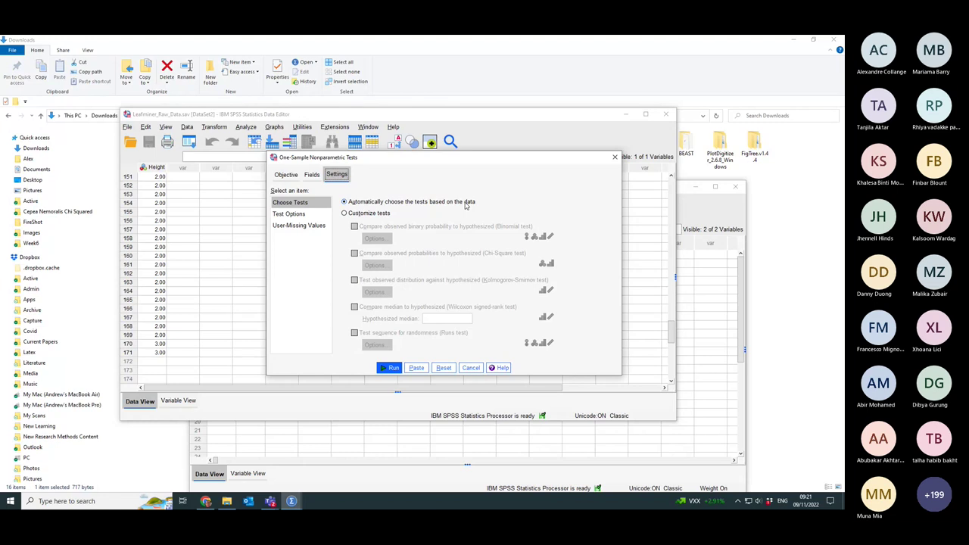
left_click(347, 215)
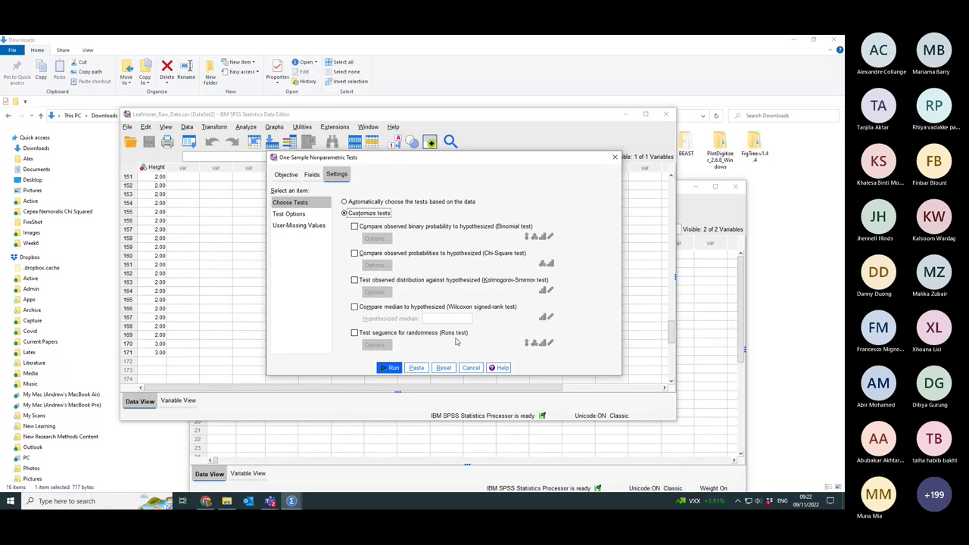
left_click(345, 202)
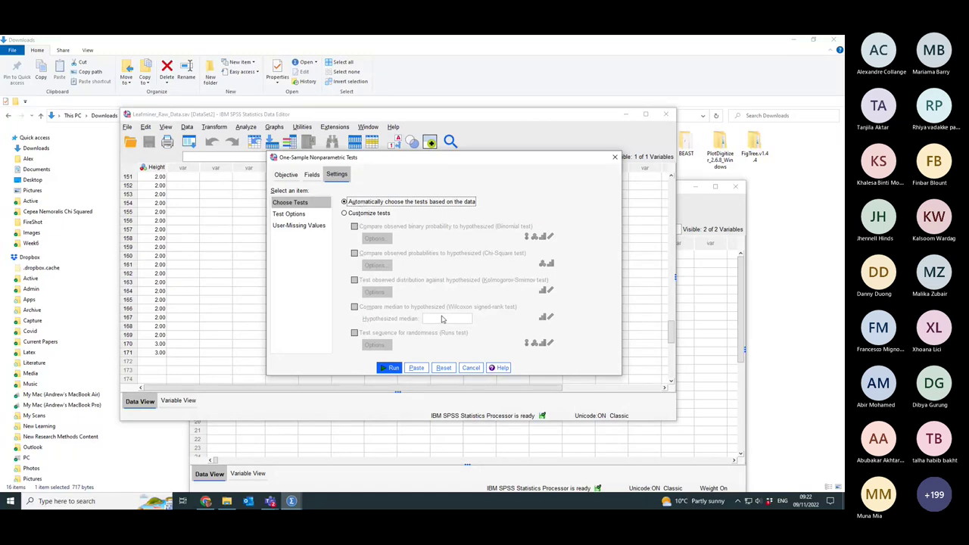
left_click(392, 368)
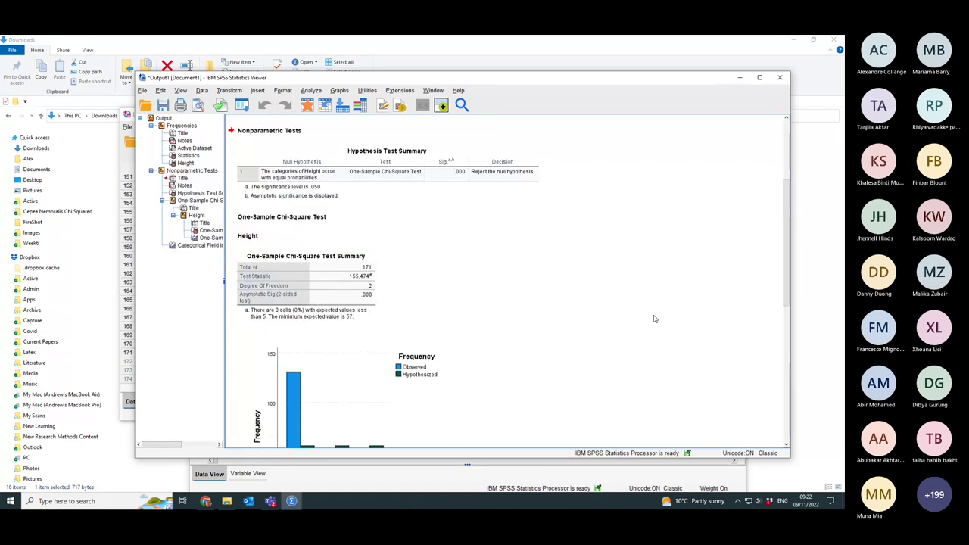
Examine the hypothesis test summary, the one-sample chi-square table and the chart of observed and hypothesized Height frequencies
scroll(617, 331, "up", 4)
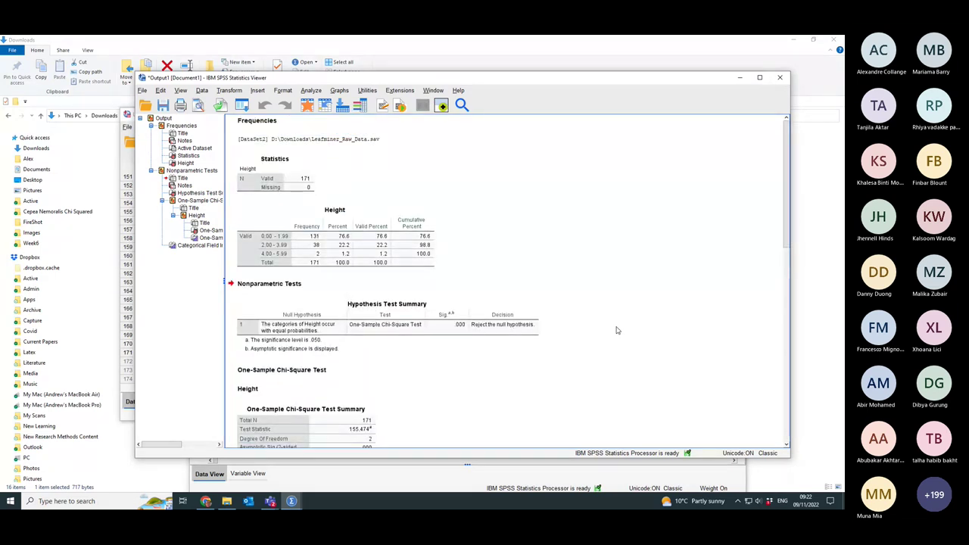
scroll(617, 331, "down", 4)
scroll(575, 310, "up", 4)
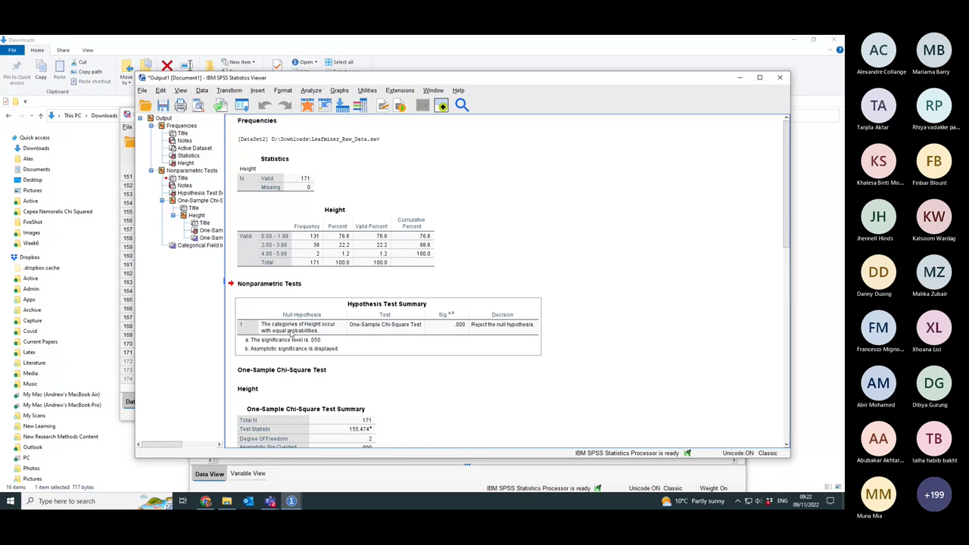
left_click(291, 333)
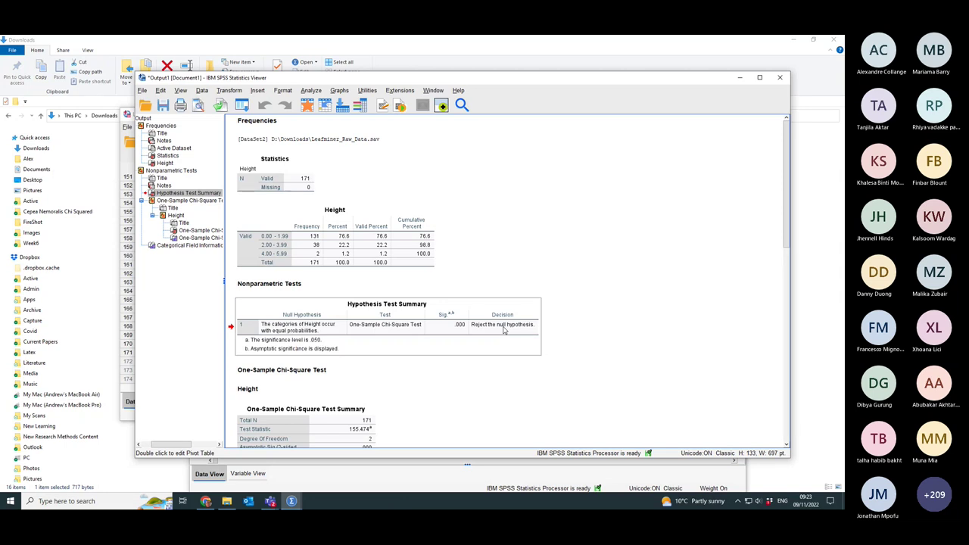
scroll(524, 343, "down", 5)
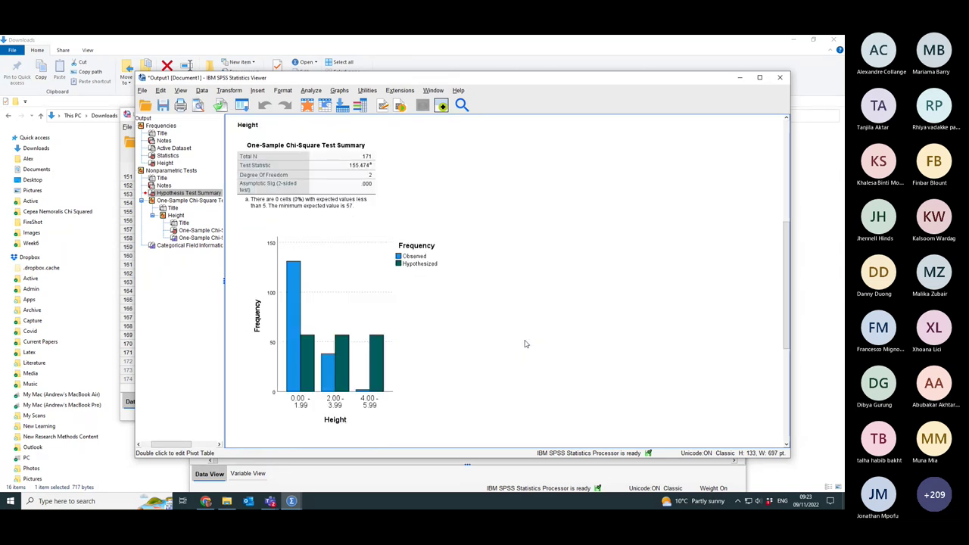
left_click(252, 169)
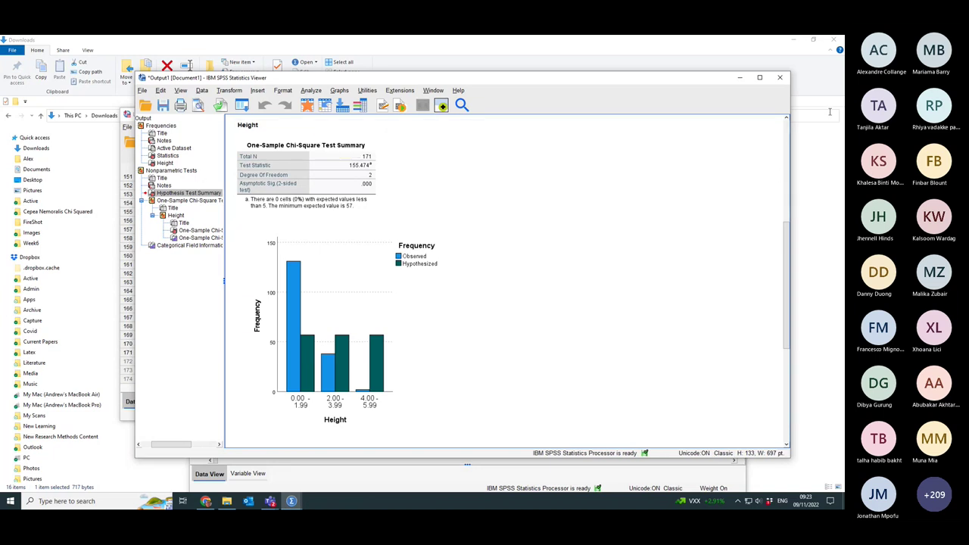
In the Leafminer_Summarised data window, widen the Frequency column to fit its full name and save the file
left_click(739, 80)
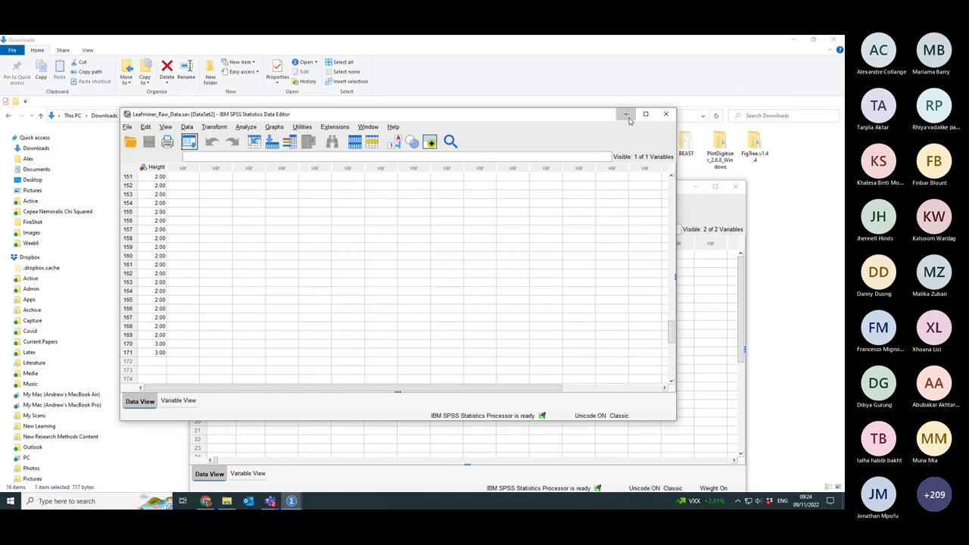
left_click(627, 115)
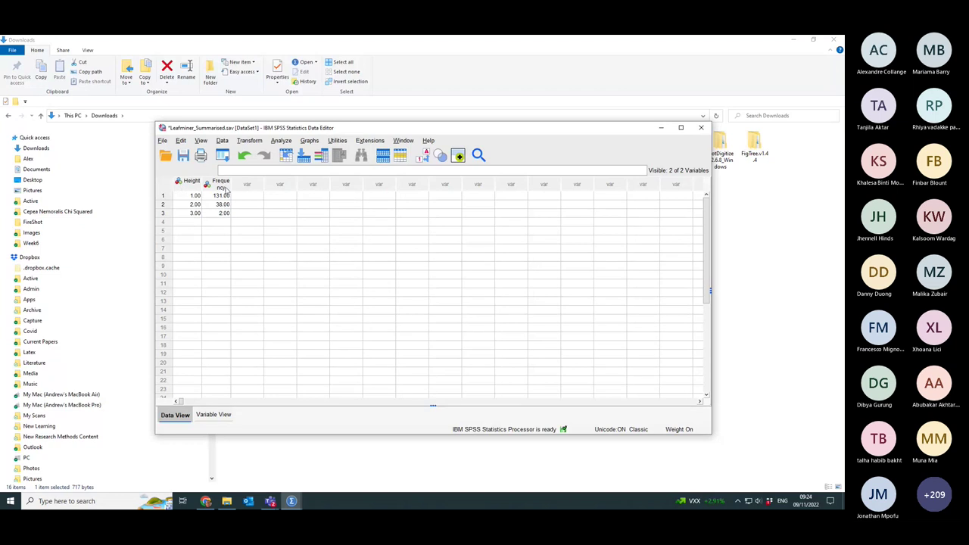
left_click_drag(230, 185, 253, 189)
left_click(238, 252)
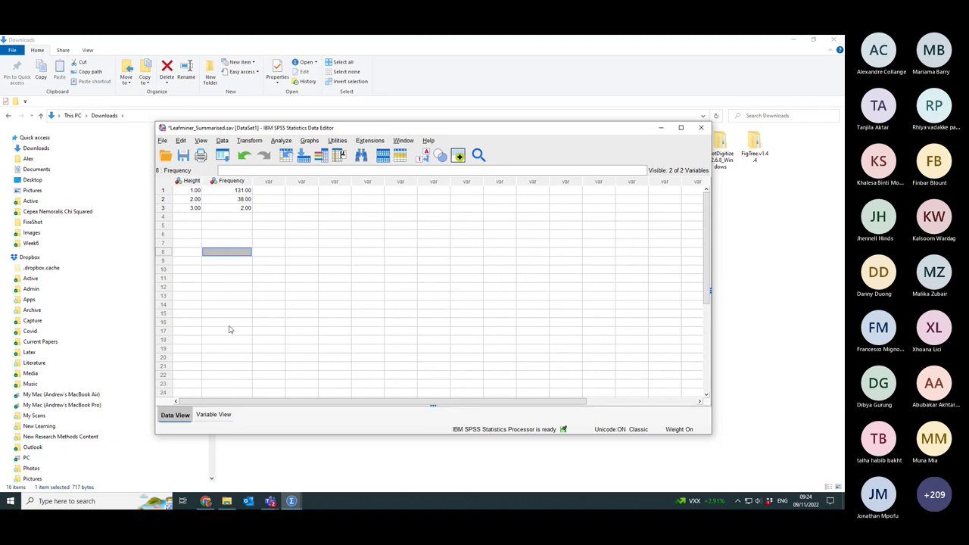
left_click(183, 156)
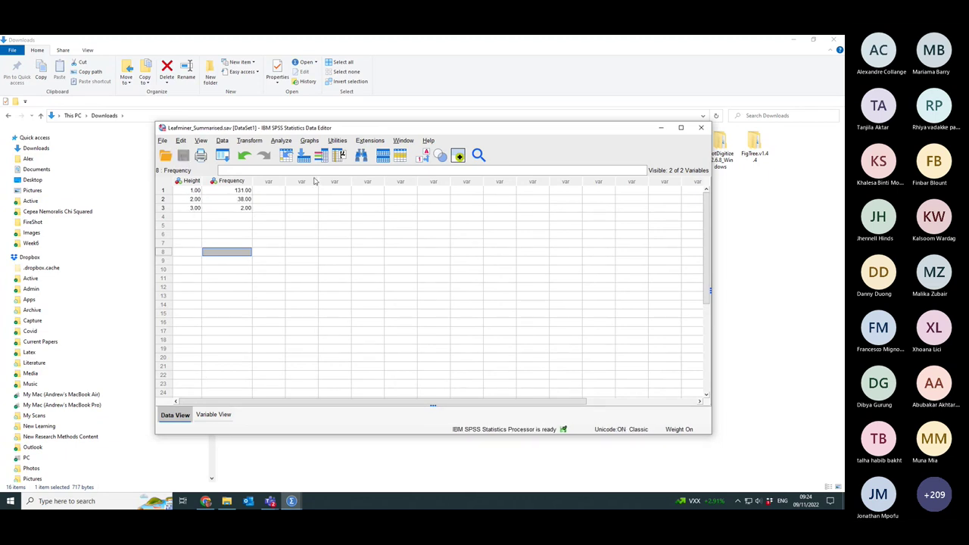
Weight the Leafminer_Summarised cases by the Frequency variable
left_click(222, 141)
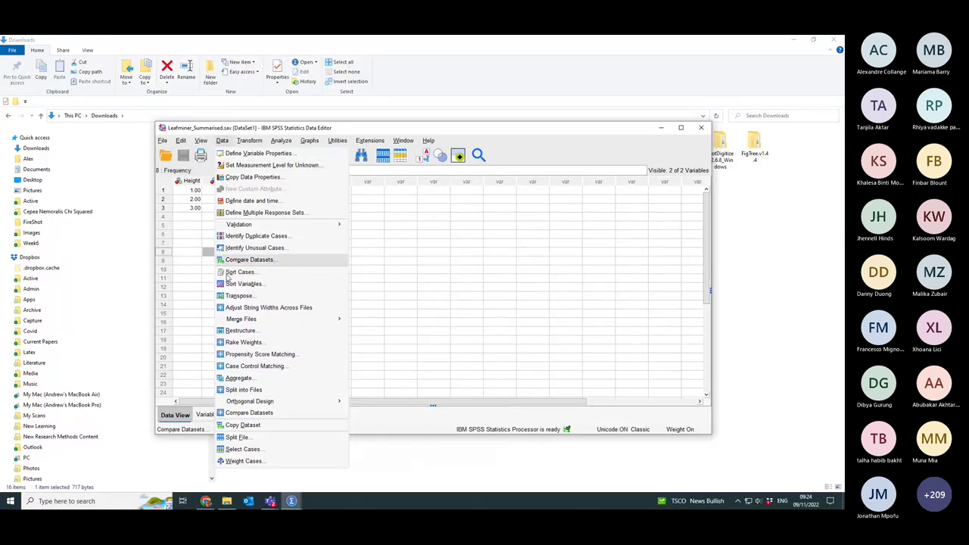
left_click(244, 461)
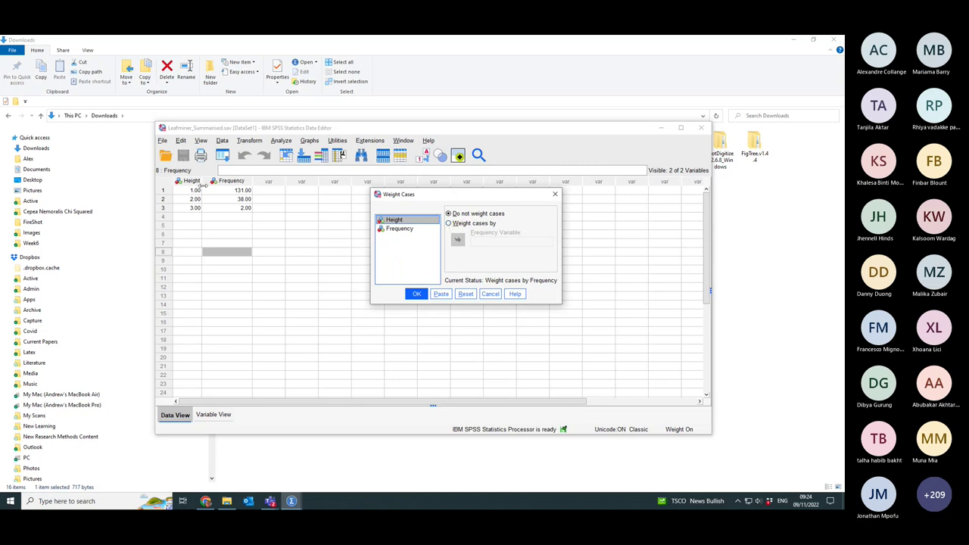
left_click(448, 223)
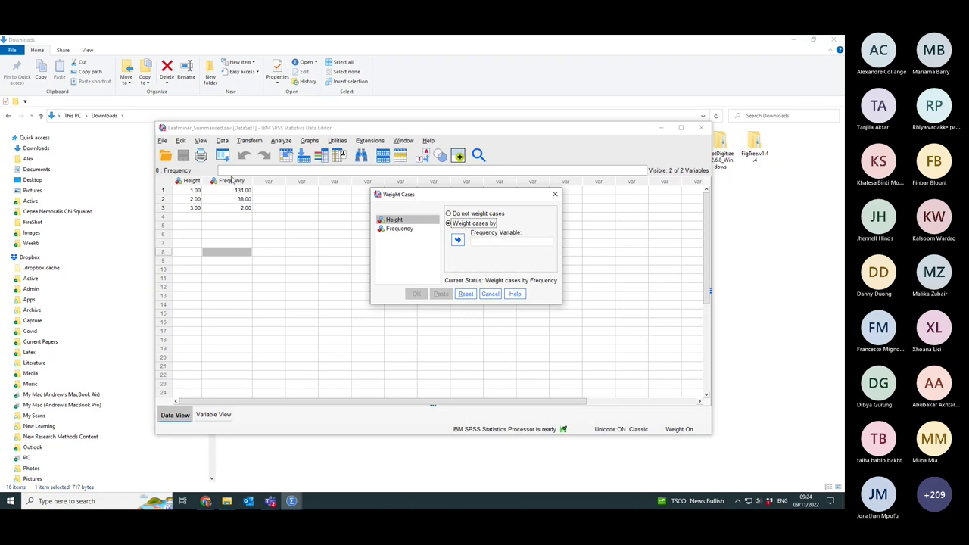
left_click(395, 230)
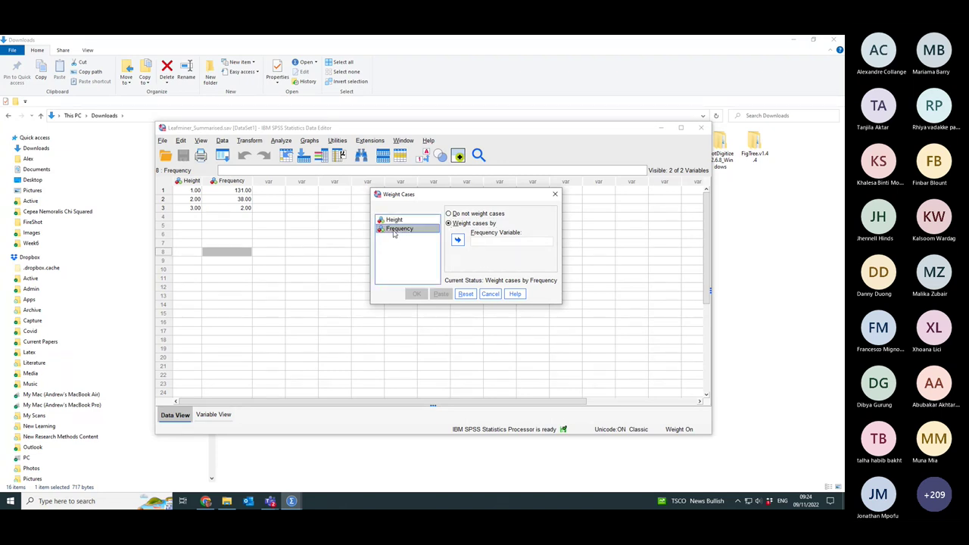
left_click(457, 241)
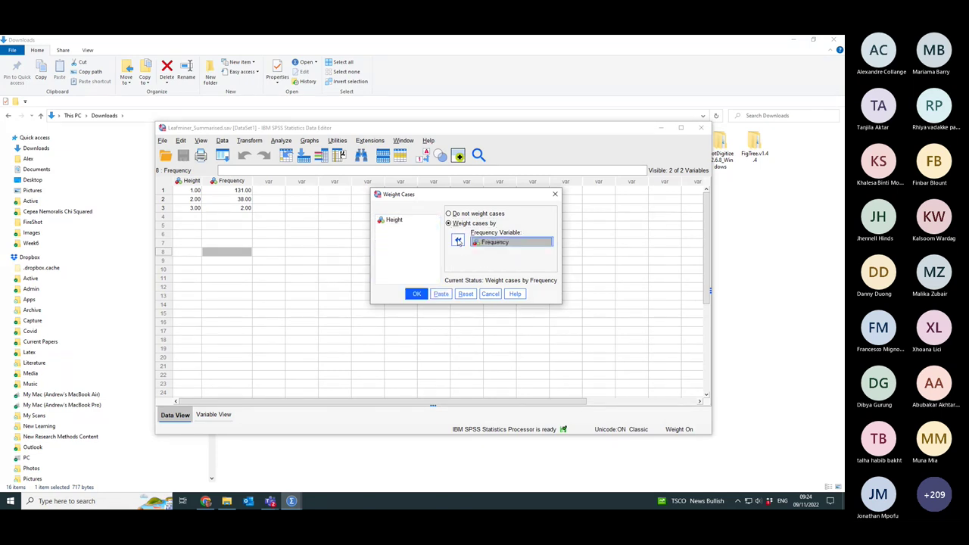
left_click(412, 295)
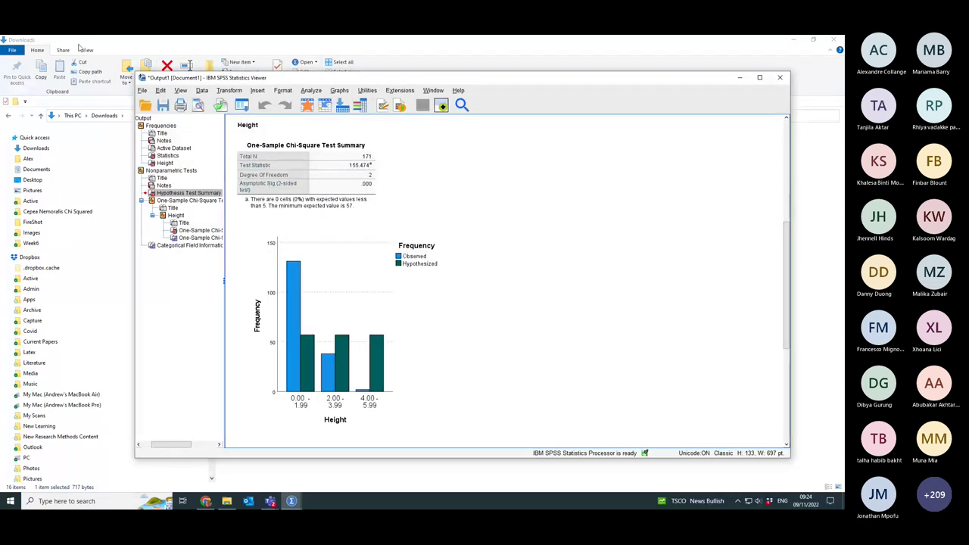
Move the output window aside and compare the summarised Height frequencies with the individual cases in Leafminer_Raw_Data
left_click_drag(740, 66, 825, 122)
left_click(197, 129)
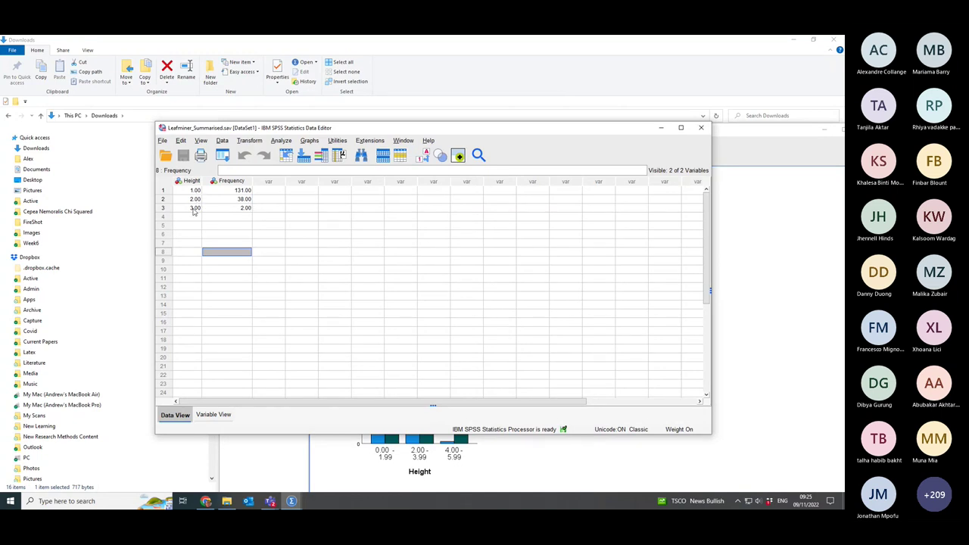
left_click(292, 501)
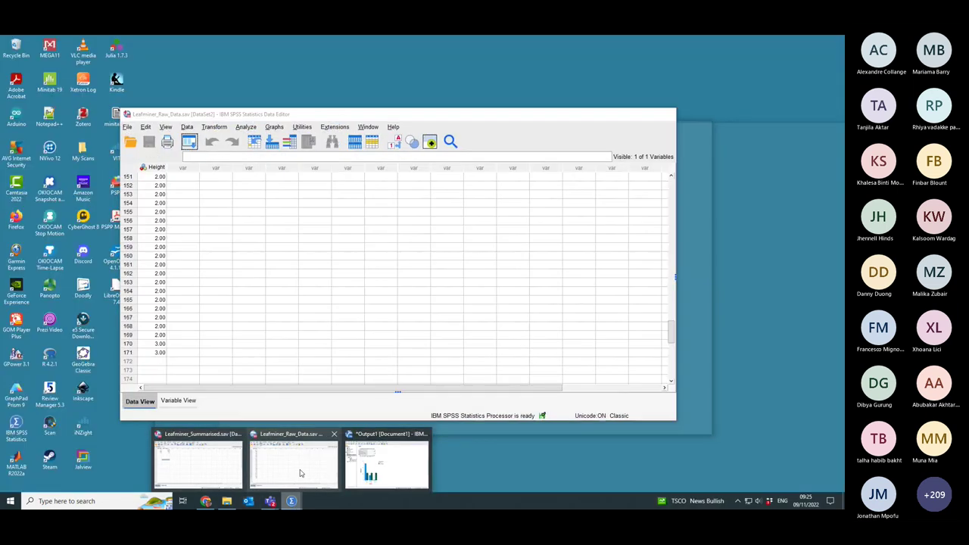
left_click(300, 473)
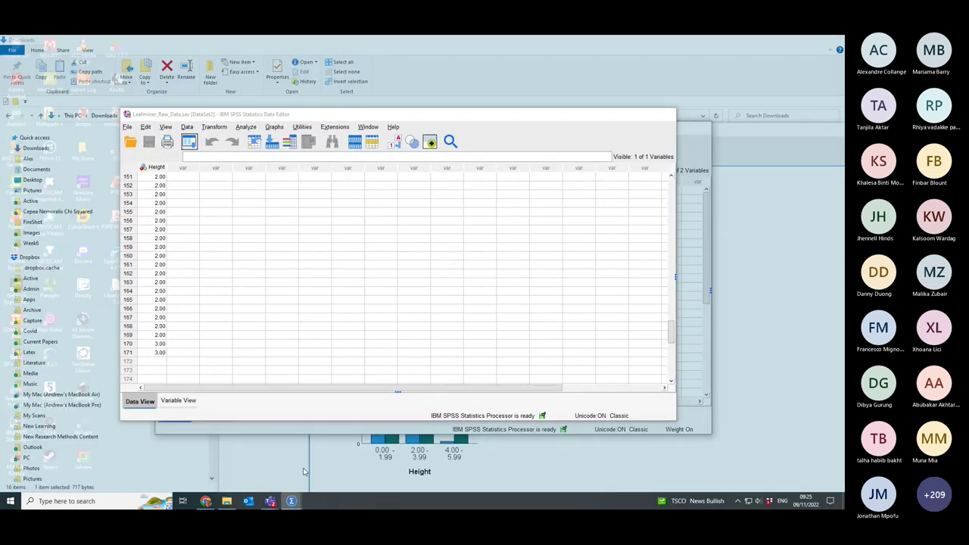
scroll(262, 296, "up", 15)
scroll(261, 297, "up", 7)
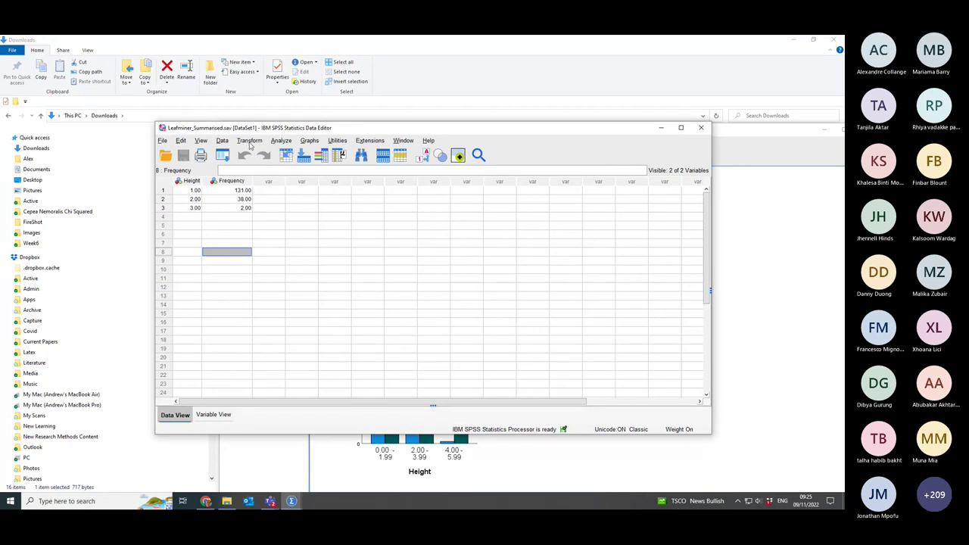
Run a one-sample nonparametric test on the summarised Height data, automatically comparing observed data to hypothesized with predefined roles
left_click(282, 141)
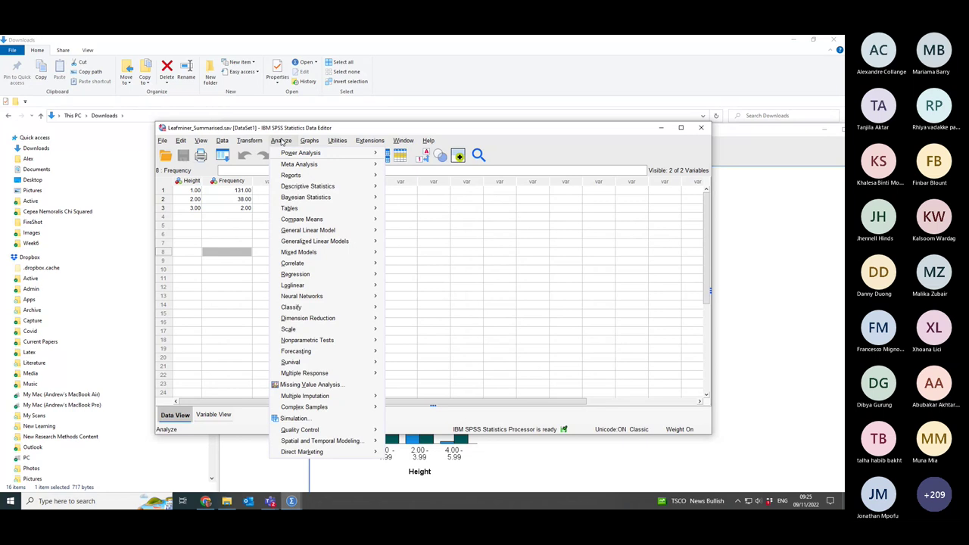
mouse_move(305, 341)
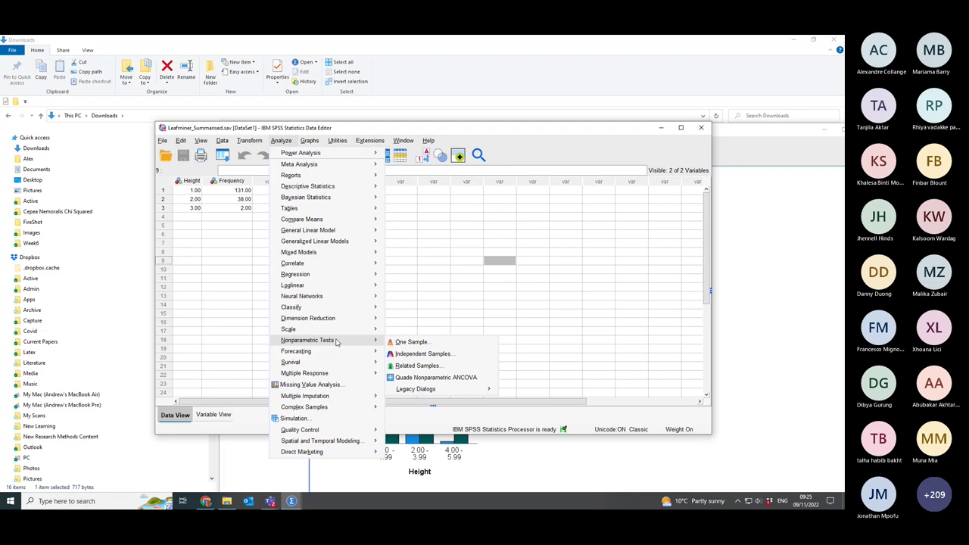
left_click(411, 342)
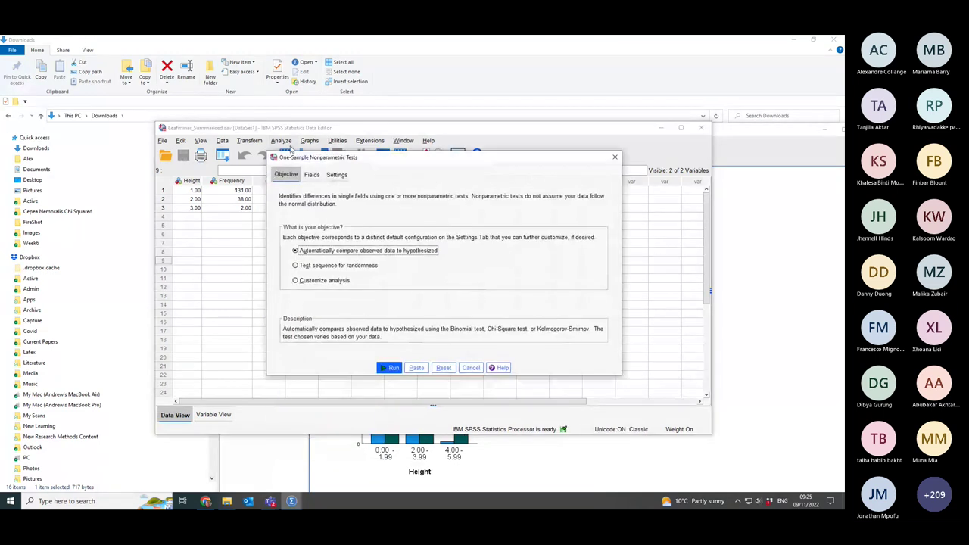
left_click(310, 175)
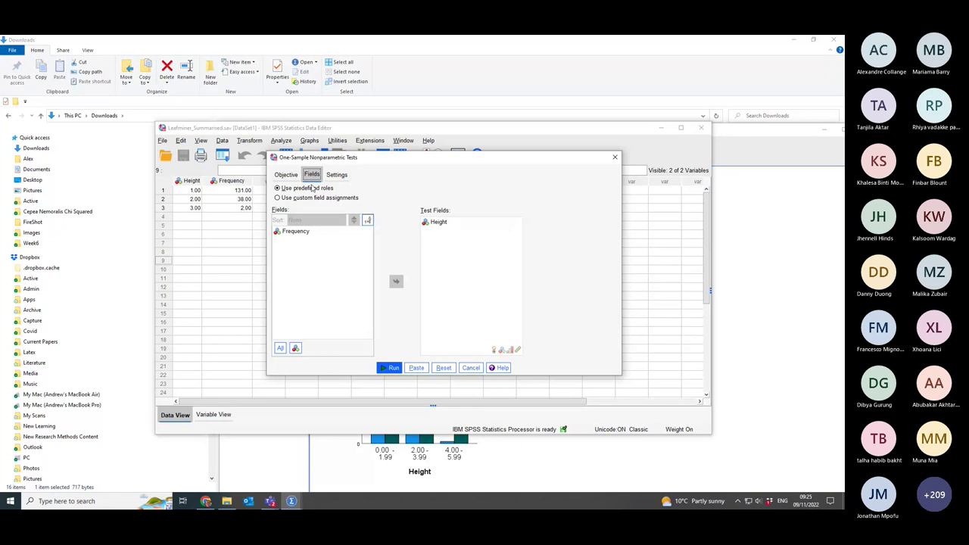
left_click(337, 174)
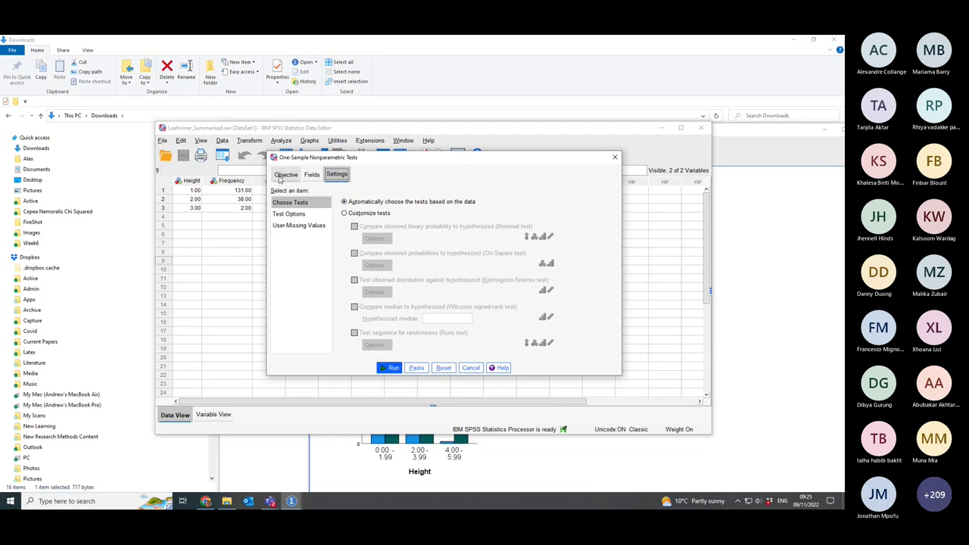
left_click(285, 175)
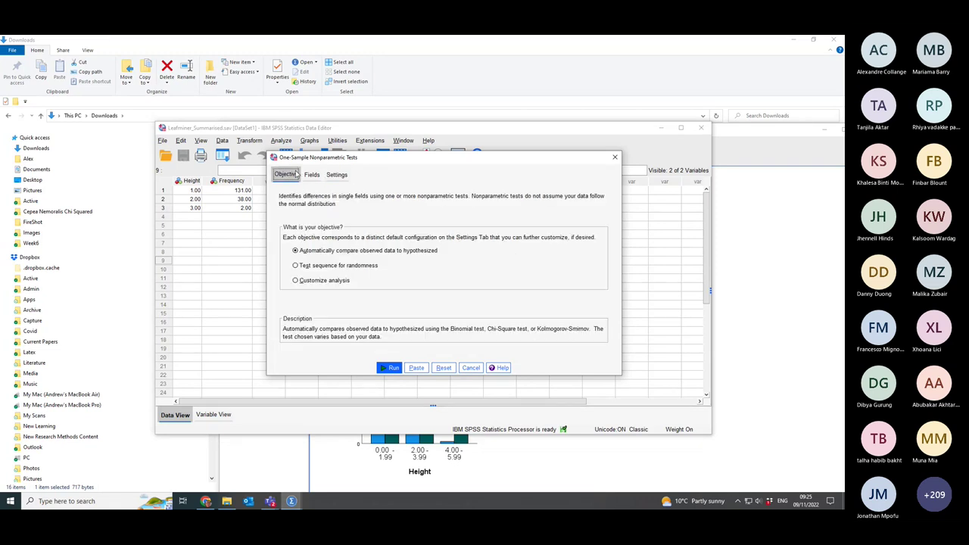
left_click(392, 368)
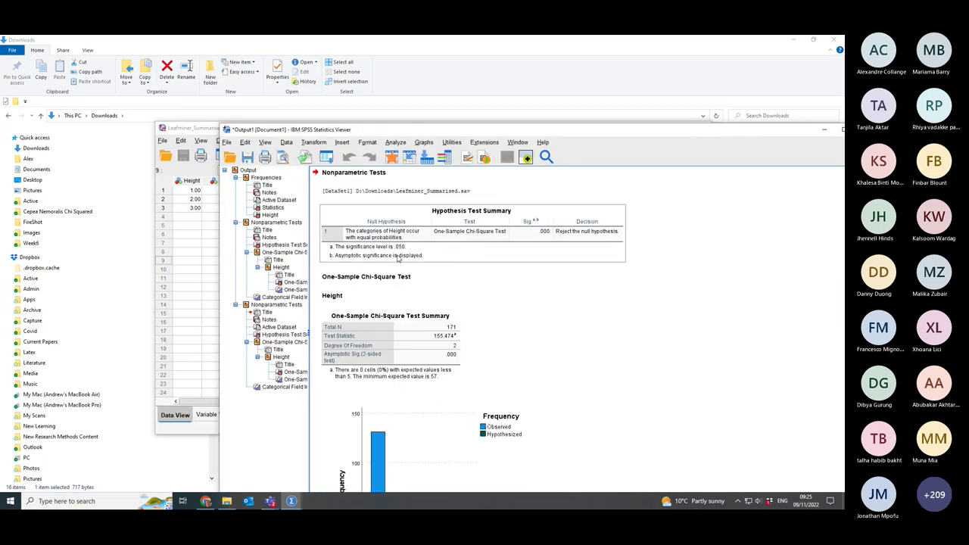
Compare the chi-square test summaries and Height frequency charts produced from the raw and the summarised data
scroll(422, 321, "down", 3)
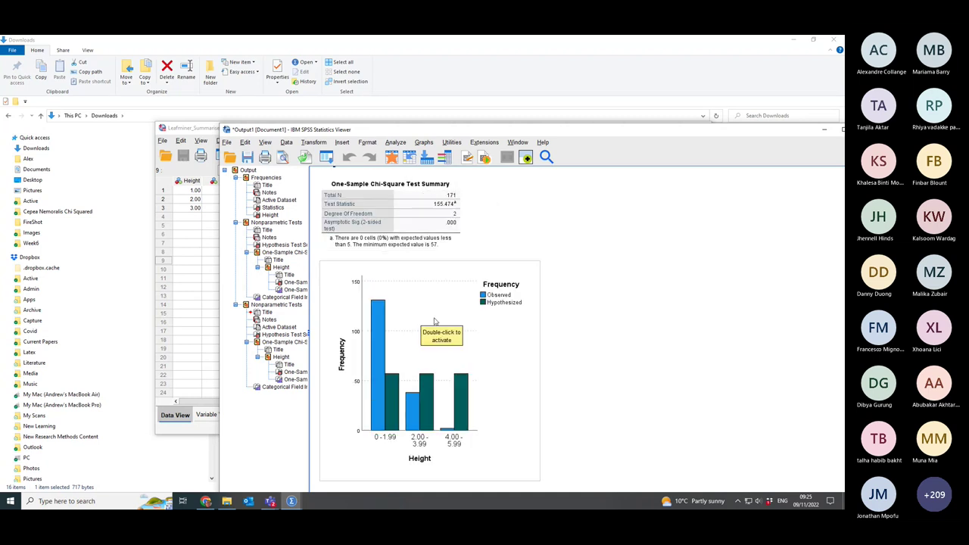
scroll(422, 321, "down", 10)
scroll(435, 319, "up", 3)
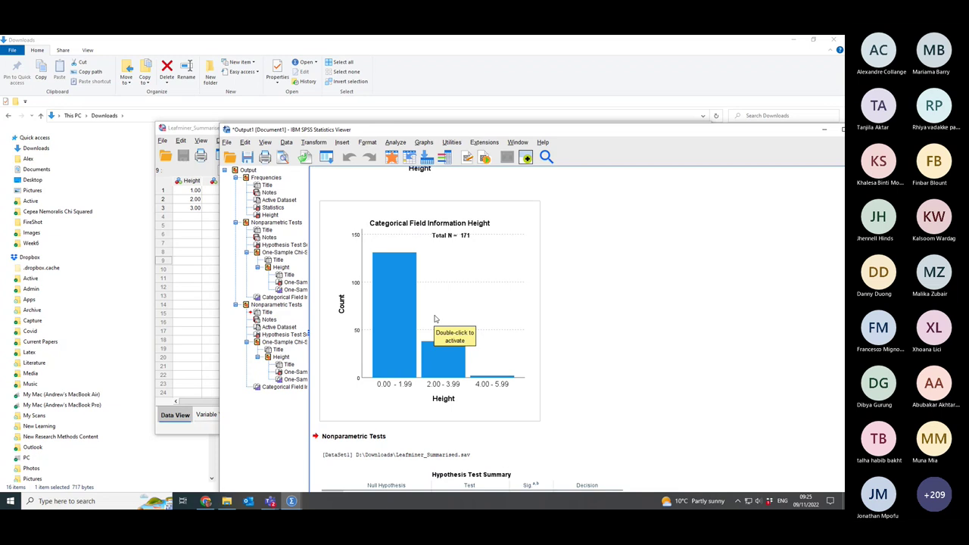
scroll(435, 318, "down", 3)
scroll(445, 312, "up", 3)
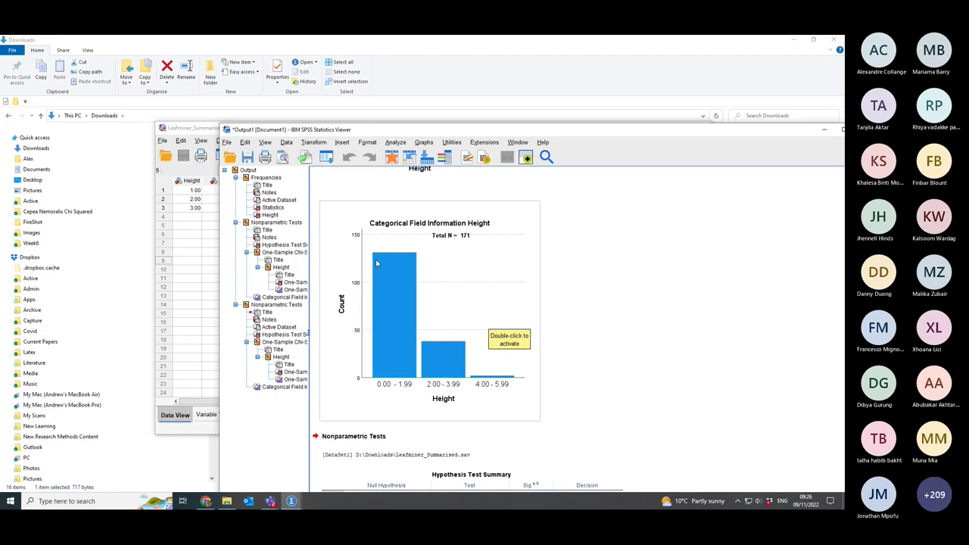
scroll(405, 284, "up", 5)
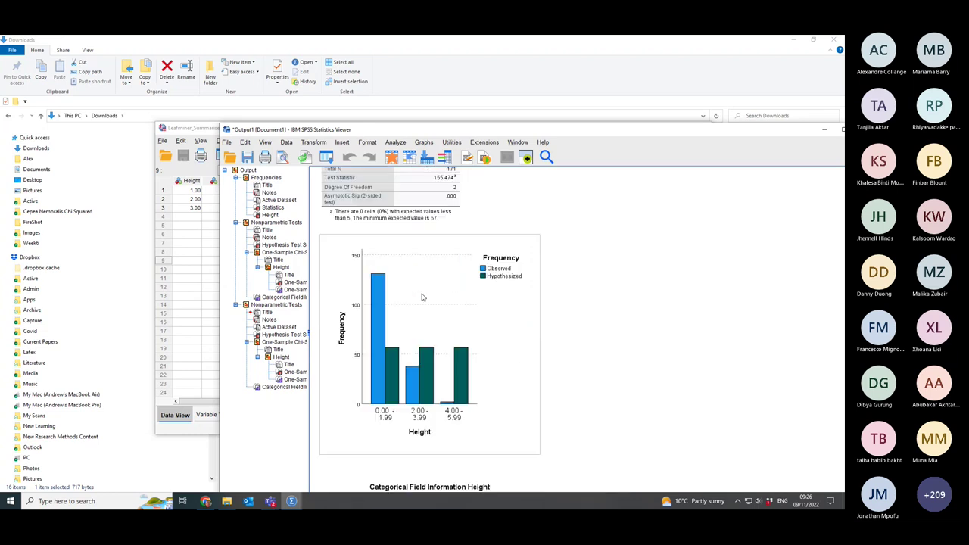
scroll(423, 297, "down", 10)
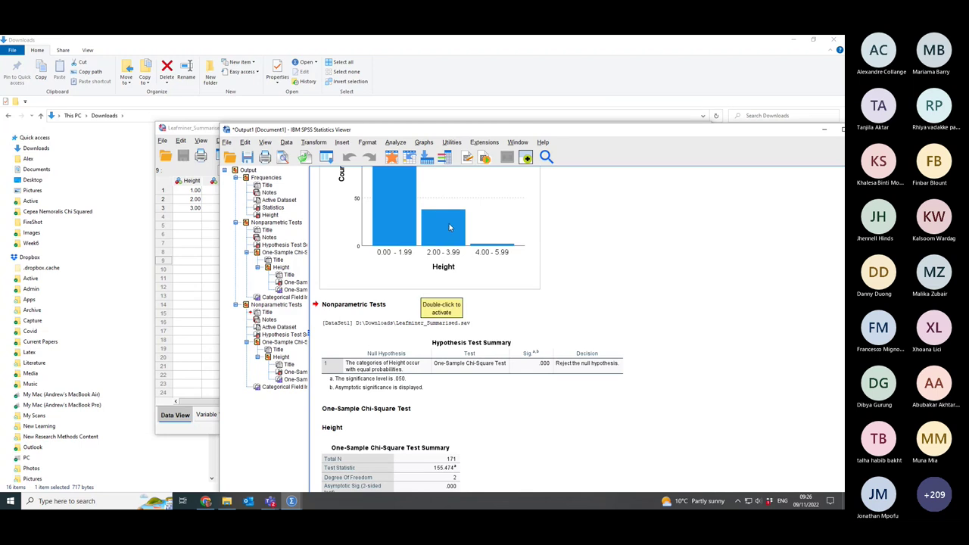
scroll(580, 318, "down", 10)
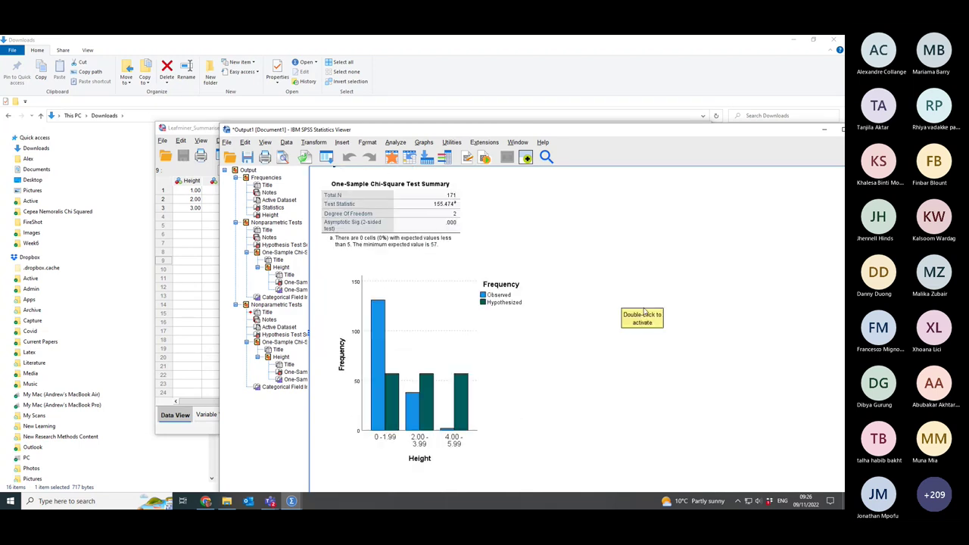
scroll(580, 318, "down", 3)
scroll(467, 301, "up", 4)
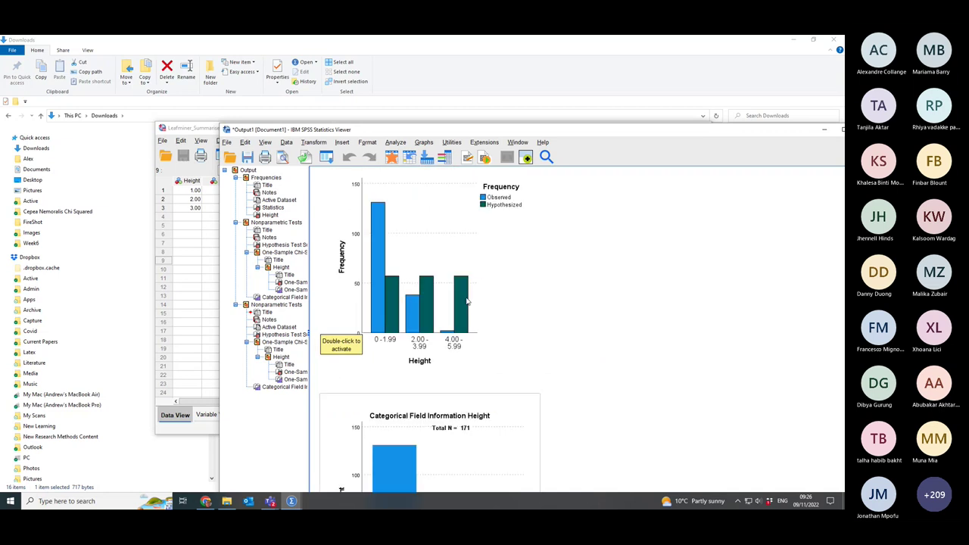
scroll(467, 301, "down", 3)
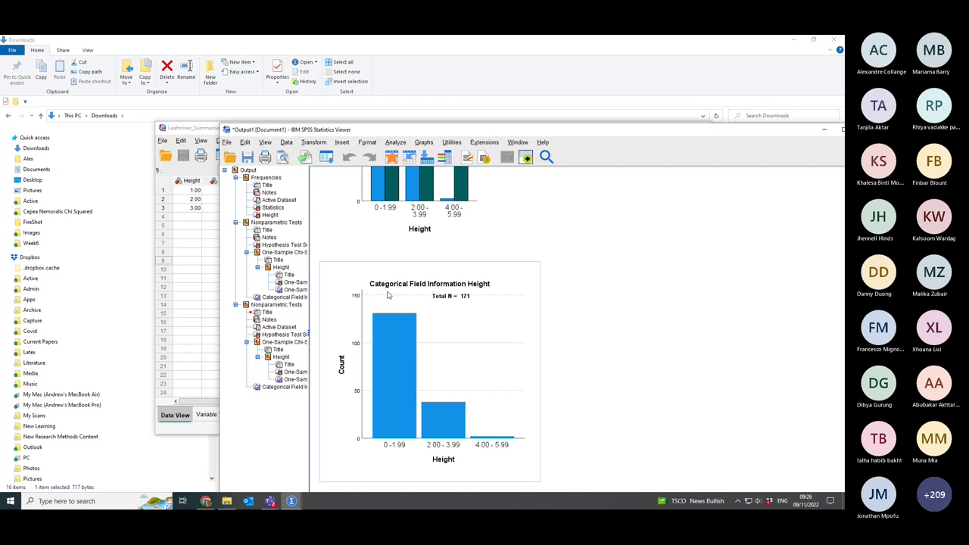
scroll(386, 268, "up", 3)
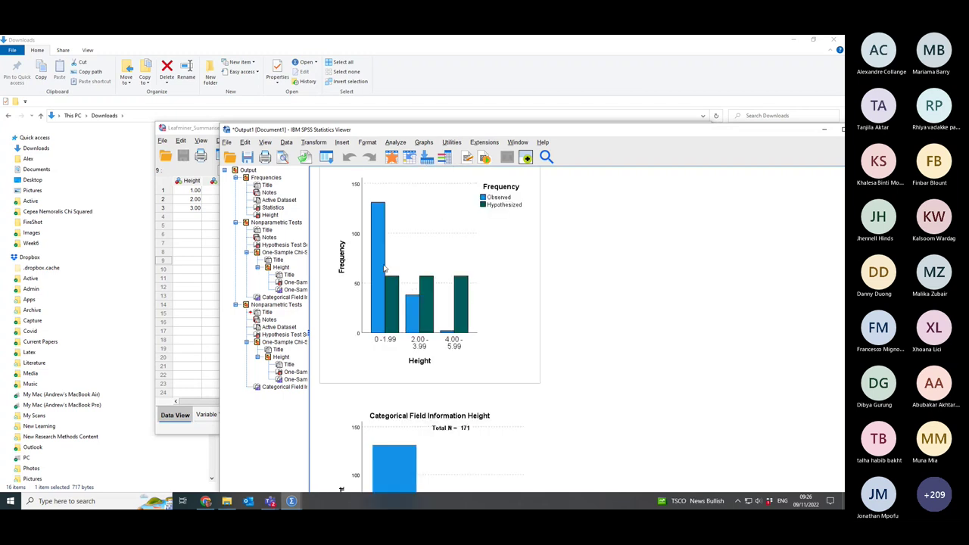